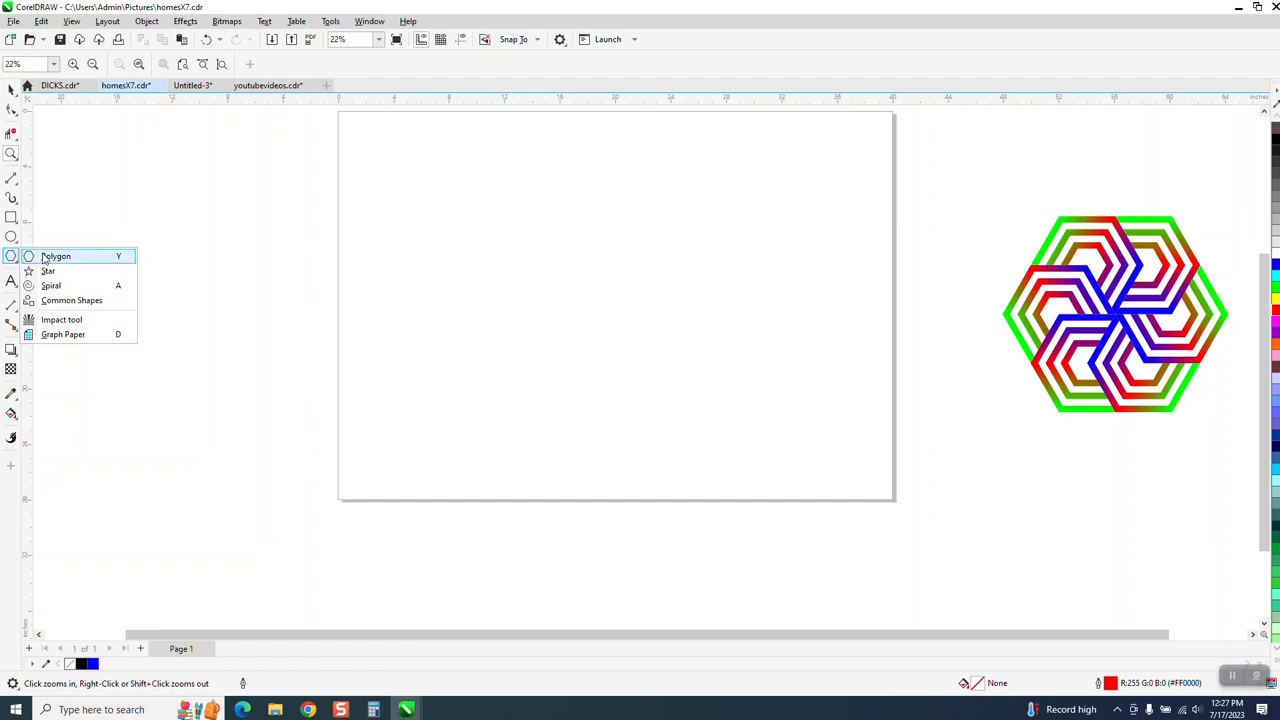
Draw a six-sided polygon about 16.2 by 18.7 inches and centre it on the page.
left_click(77, 256)
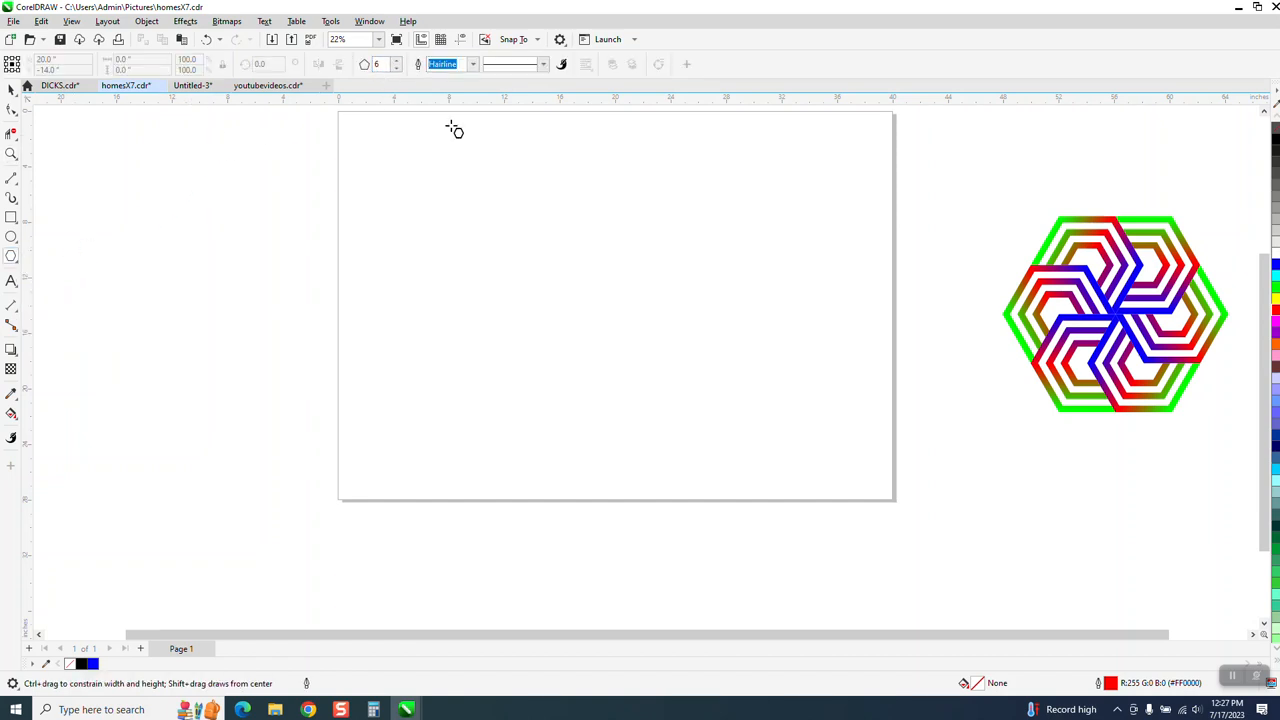
left_click_drag(720, 188, 548, 449)
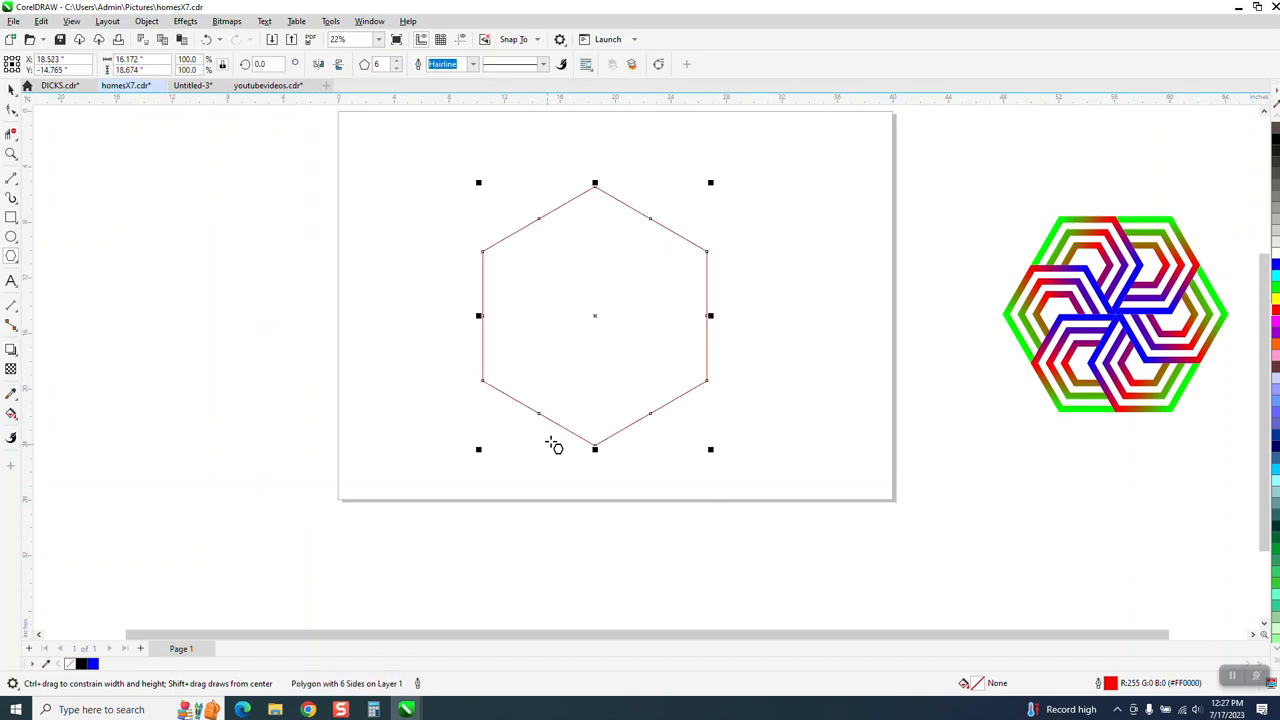
key("p")
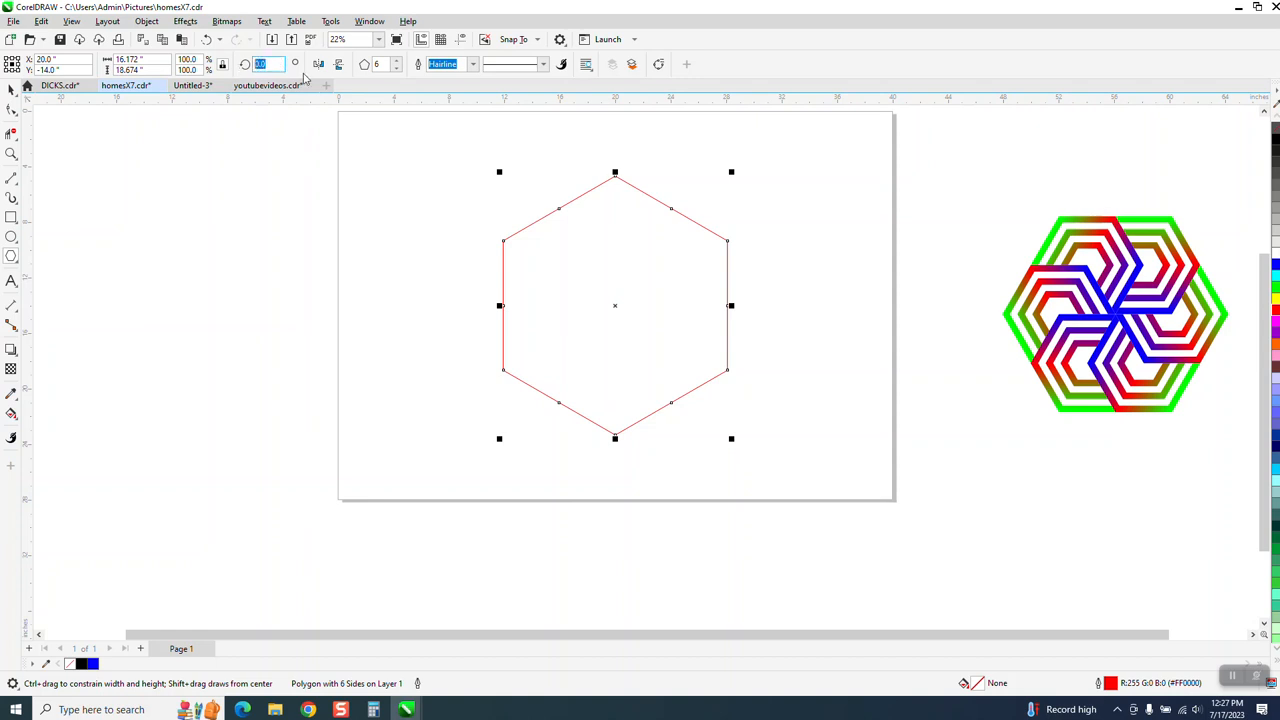
Rotate the hexagon 30 degrees and create a concentric copy of it scaled to about 36%.
type("30")
key("Return")
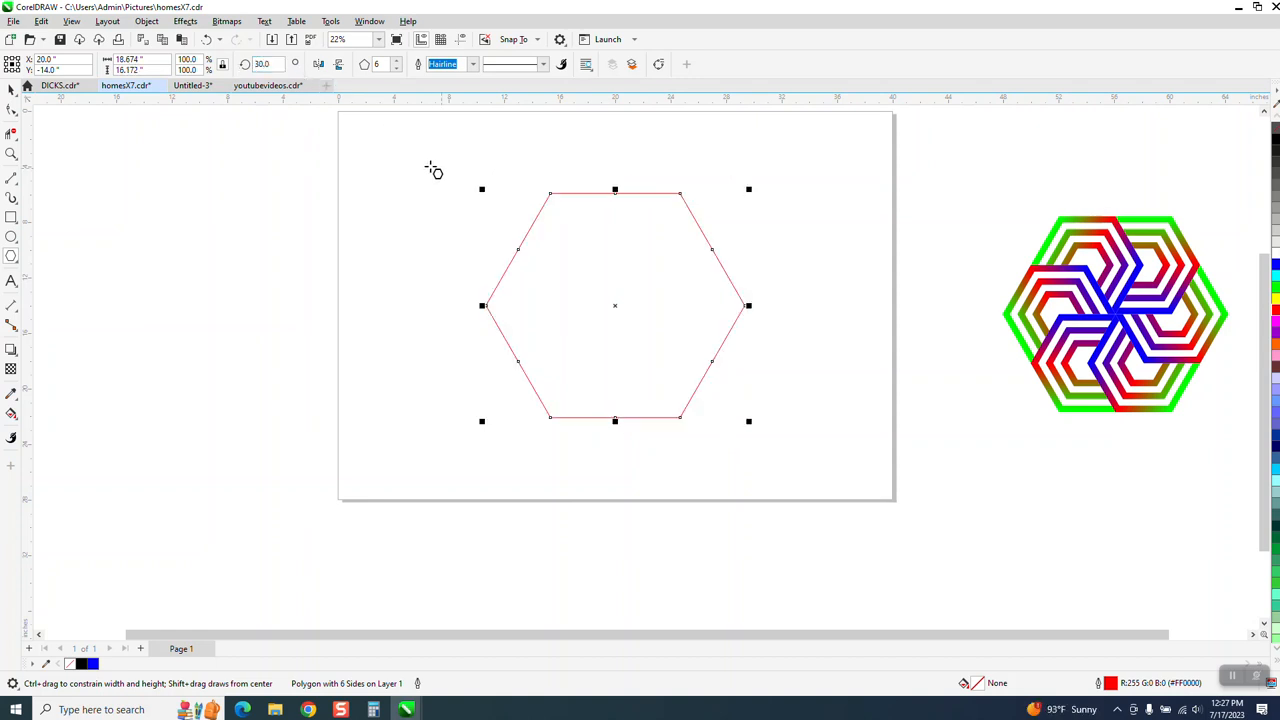
left_click(10, 92)
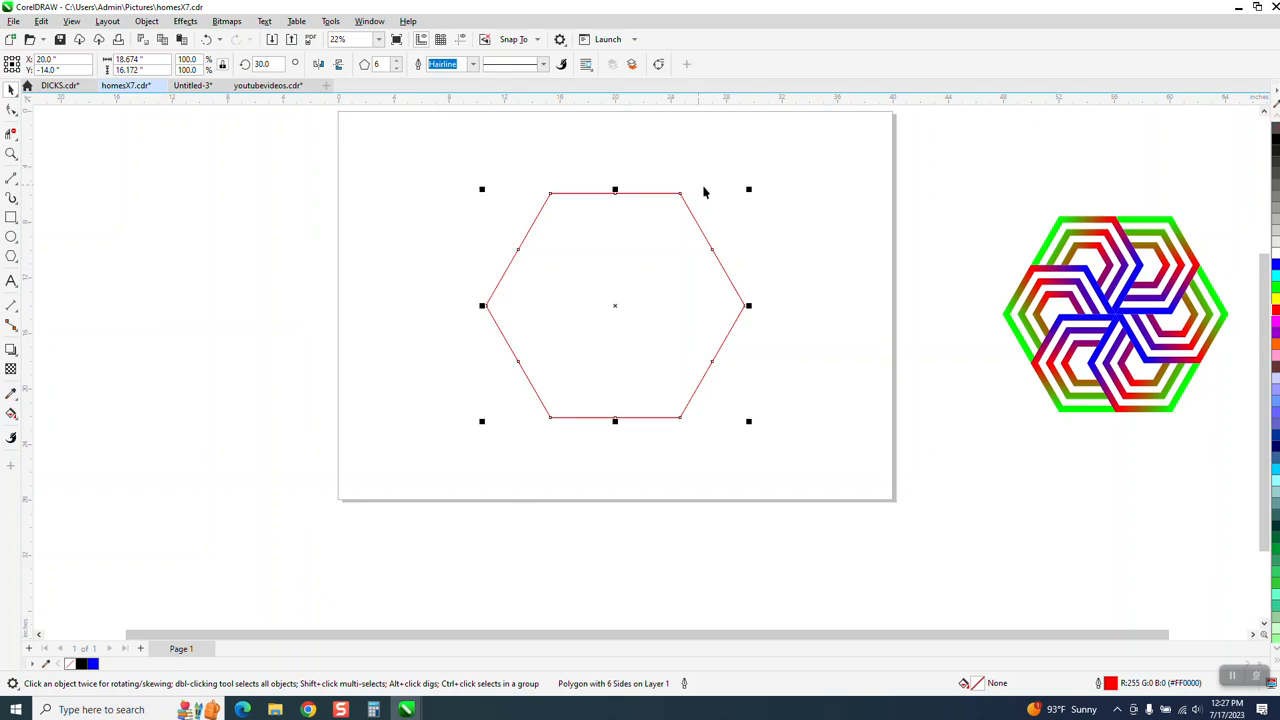
left_click_drag(749, 189, 669, 257)
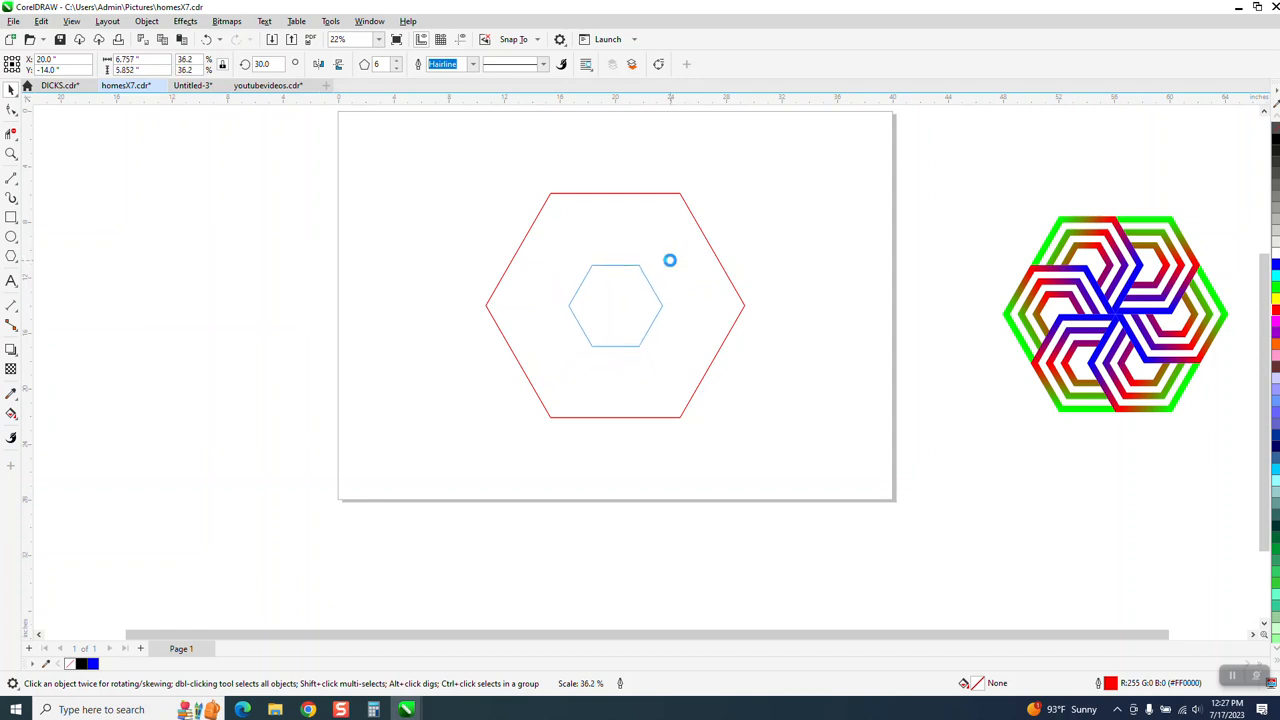
Blend the large and small hexagons with 4 intermediate steps.
left_click_drag(438, 158, 684, 378)
left_click_drag(817, 480, 808, 471)
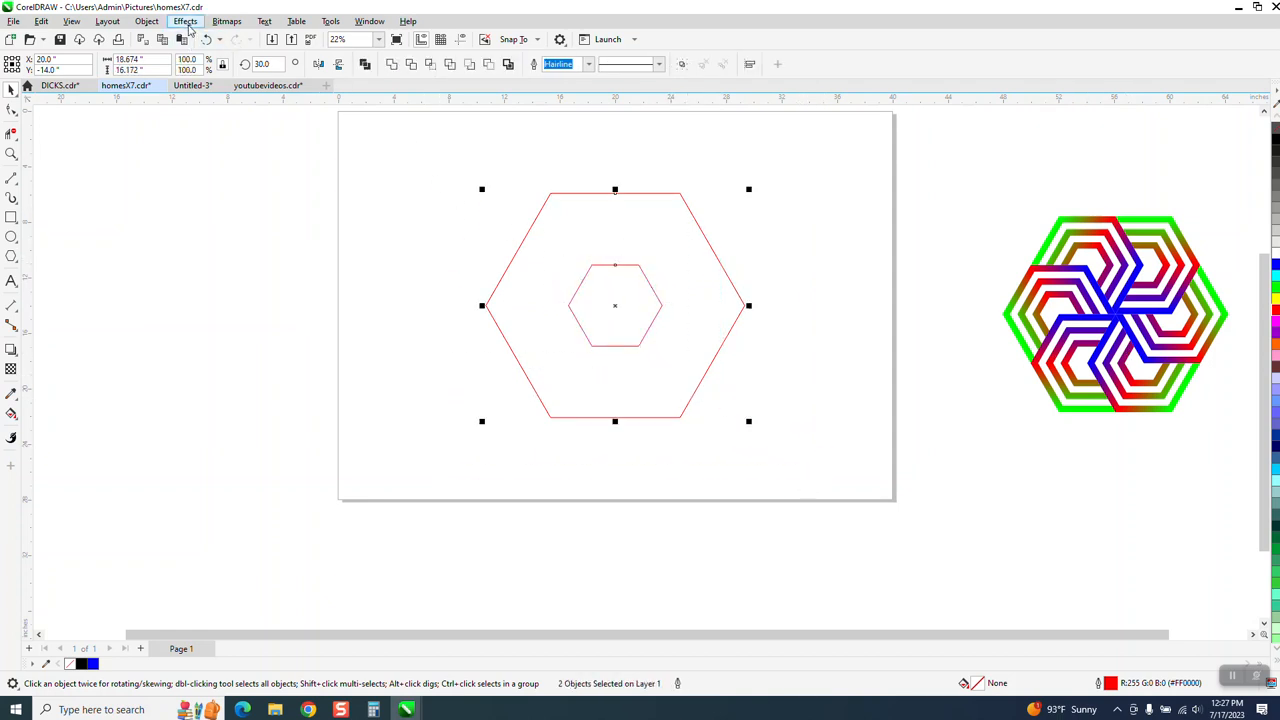
left_click(186, 21)
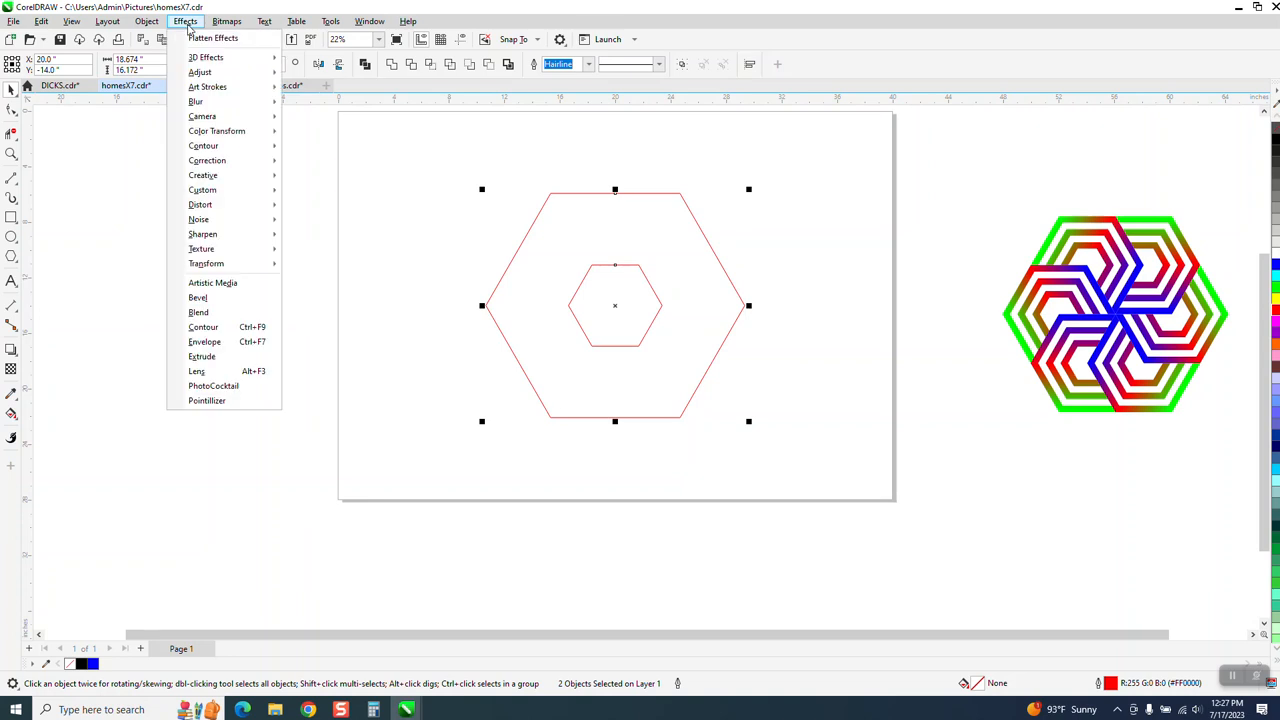
left_click(197, 313)
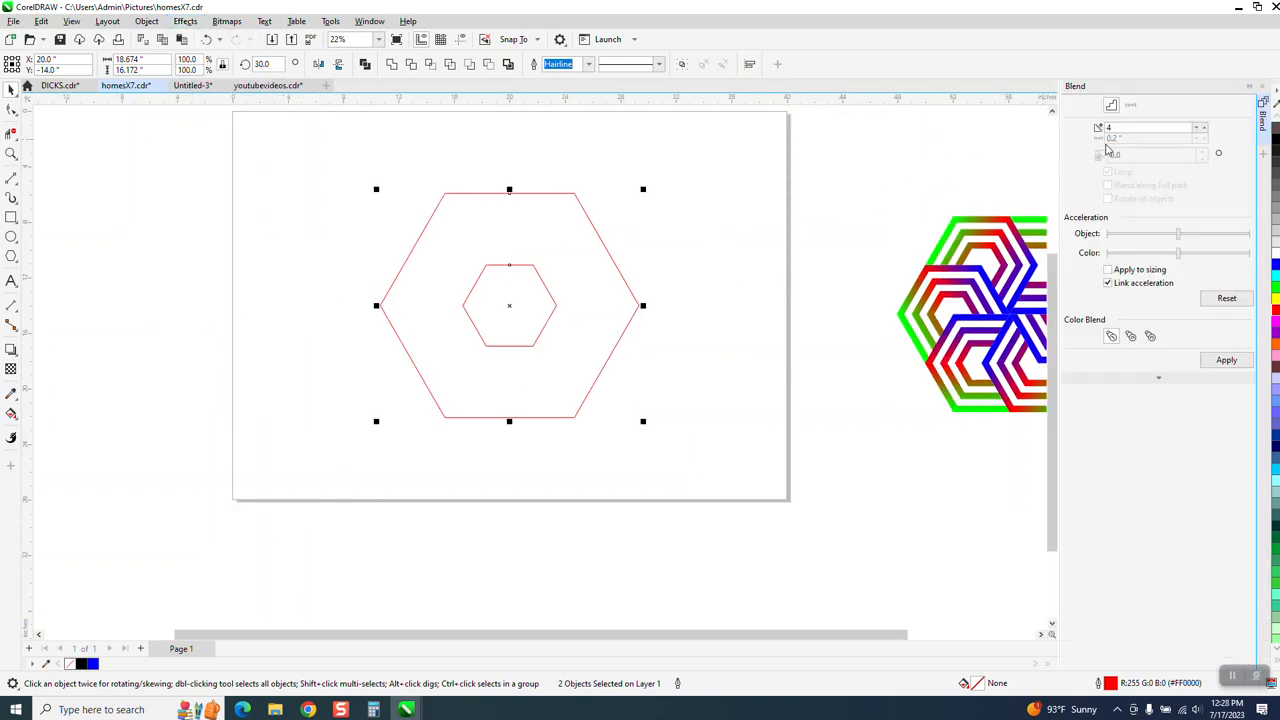
left_click(1226, 360)
scroll(738, 288, "down", 2)
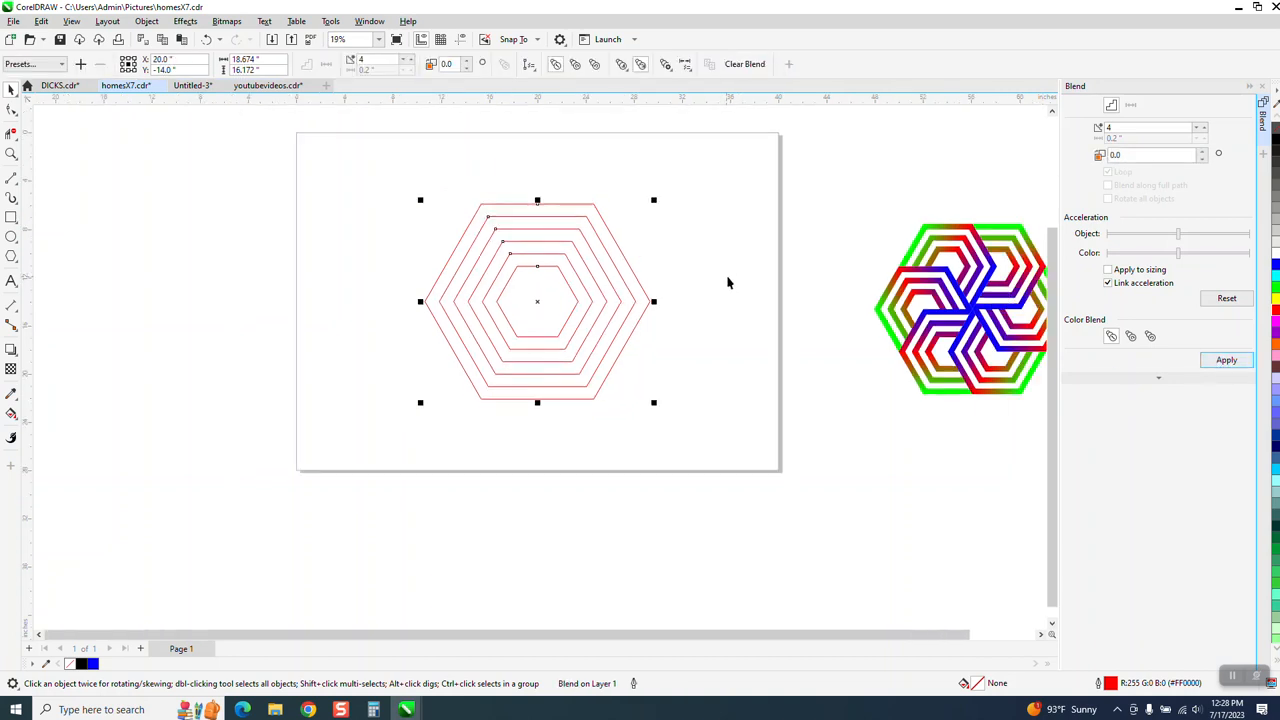
left_click(691, 263)
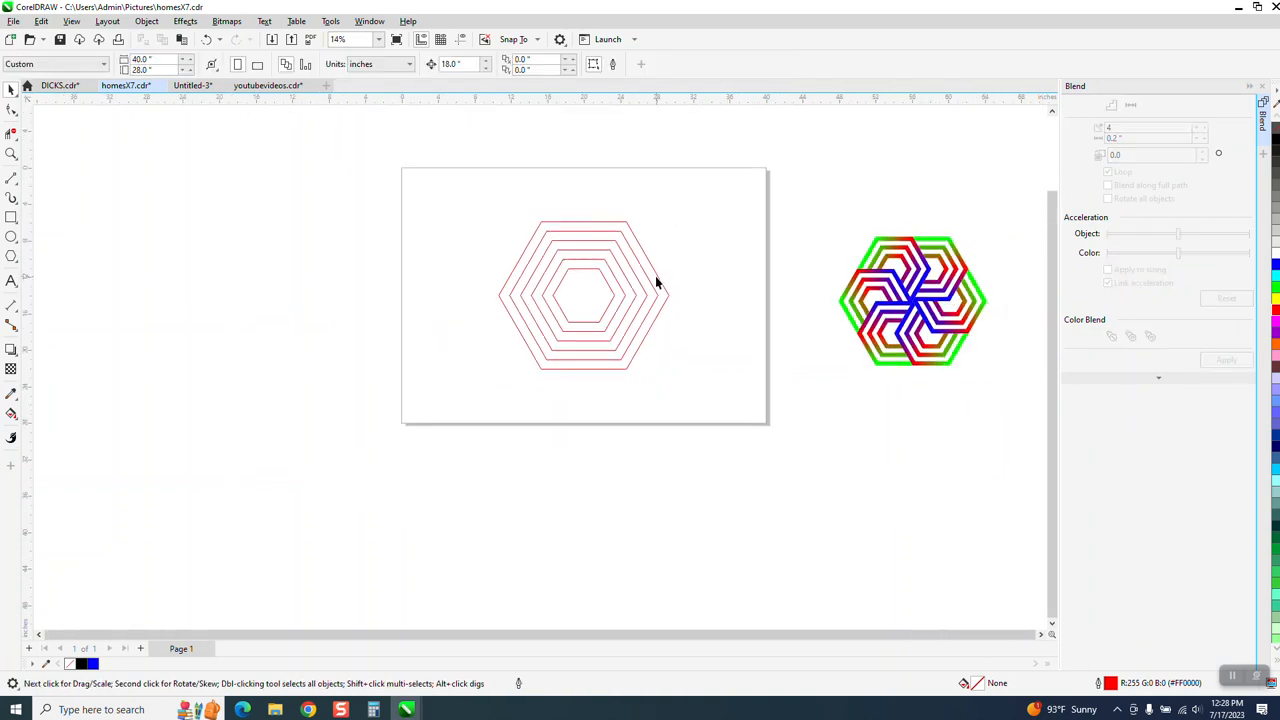
left_click(655, 283)
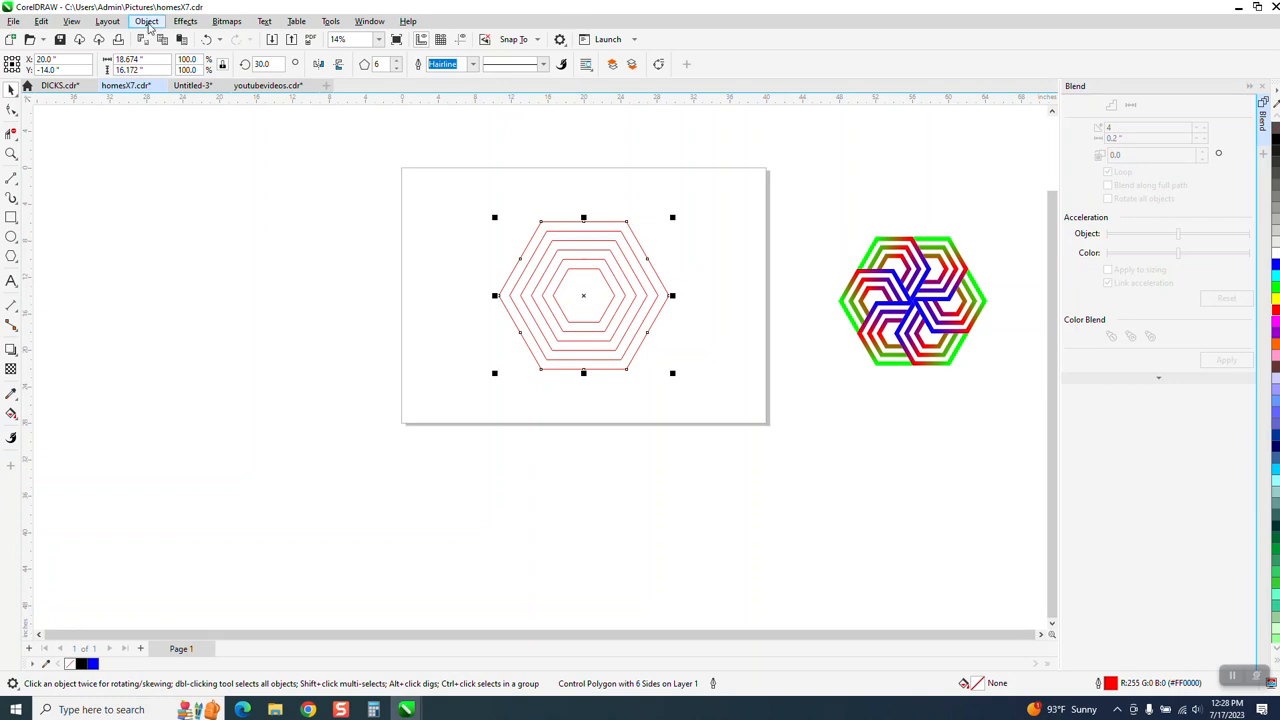
left_click(147, 21)
mouse_move(314, 157)
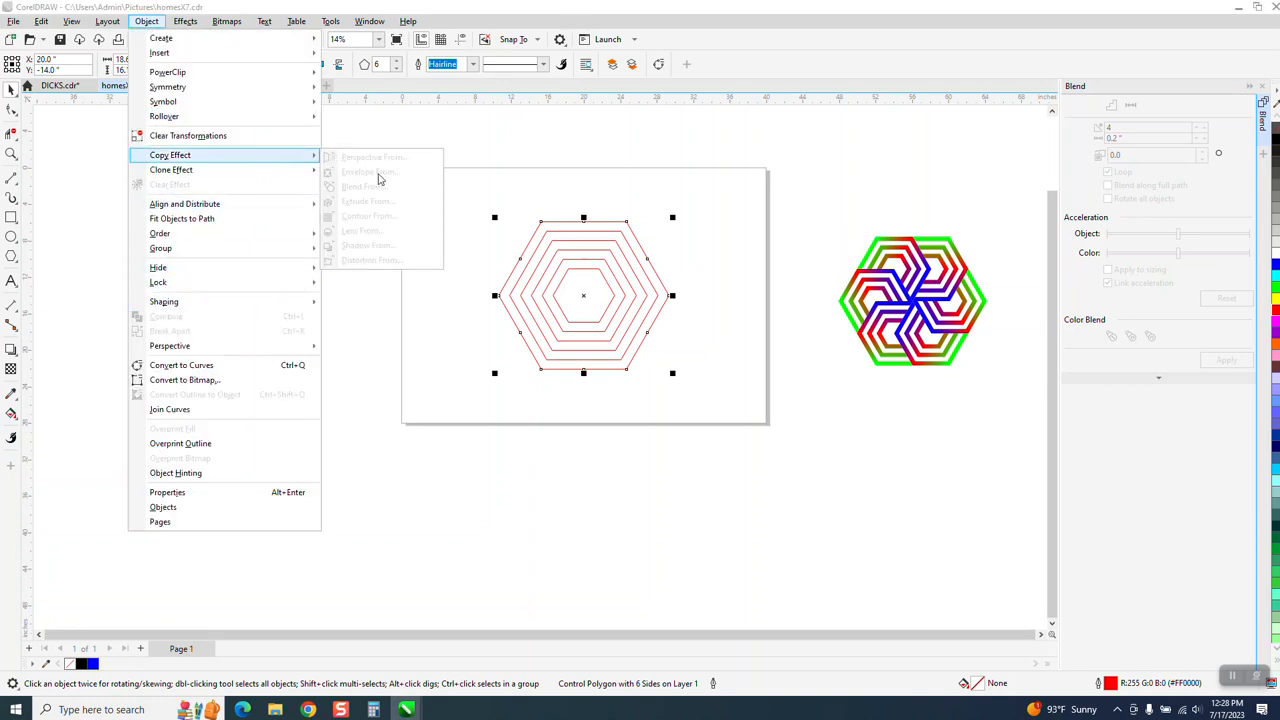
left_click(472, 172)
Break the hexagon blend apart.
left_click_drag(468, 166, 746, 405)
left_click(146, 21)
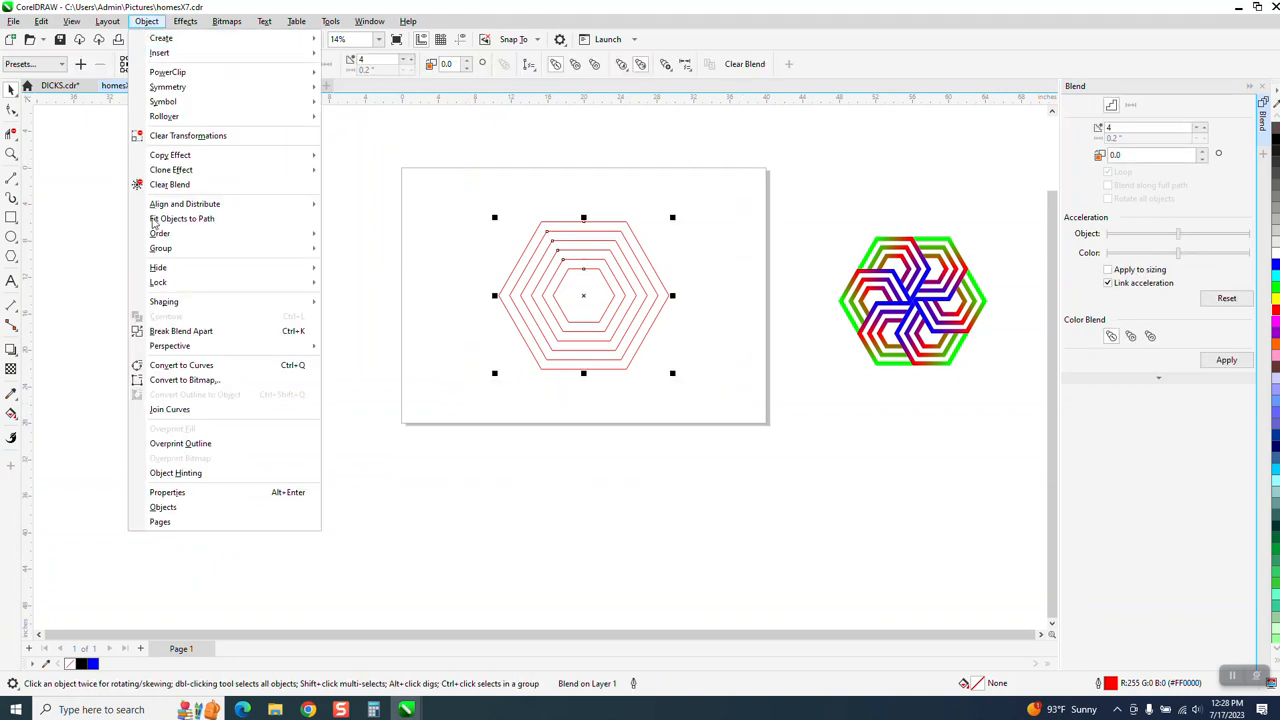
left_click(170, 333)
Place a copy of the outer hexagon to its left, with the copy's centre snapped to the original's left vertex.
left_click(501, 251)
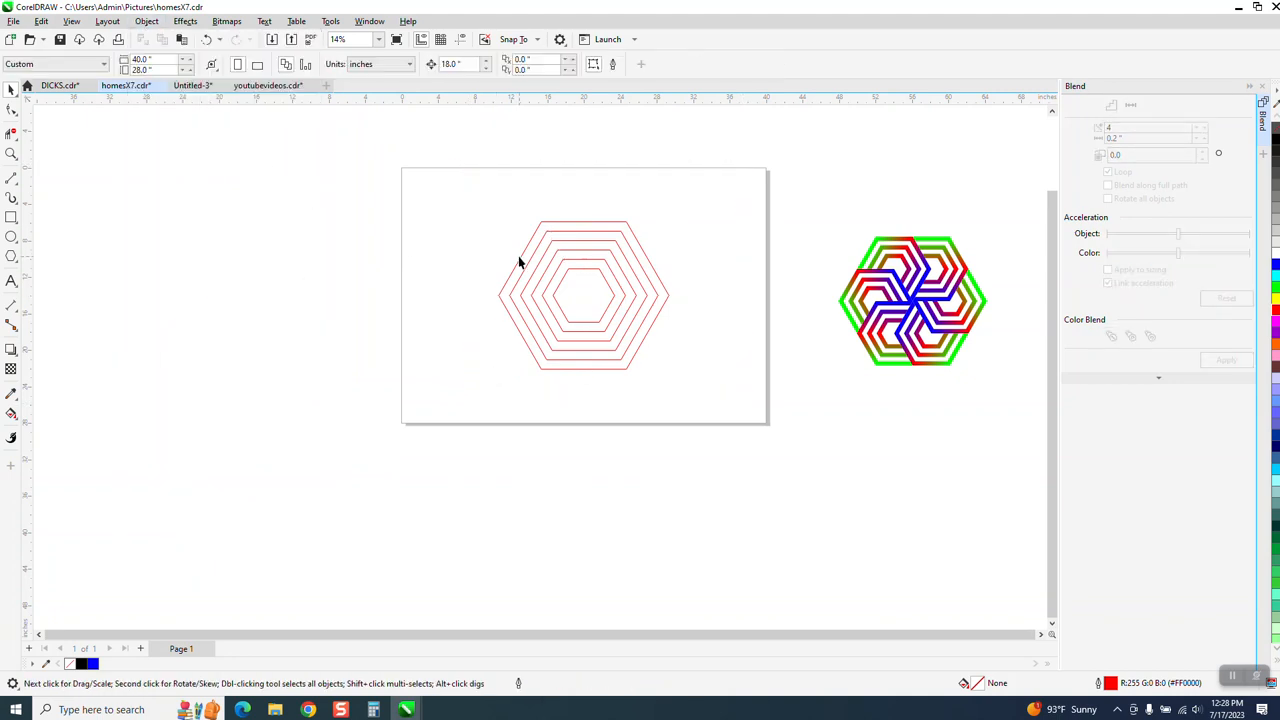
left_click(520, 257)
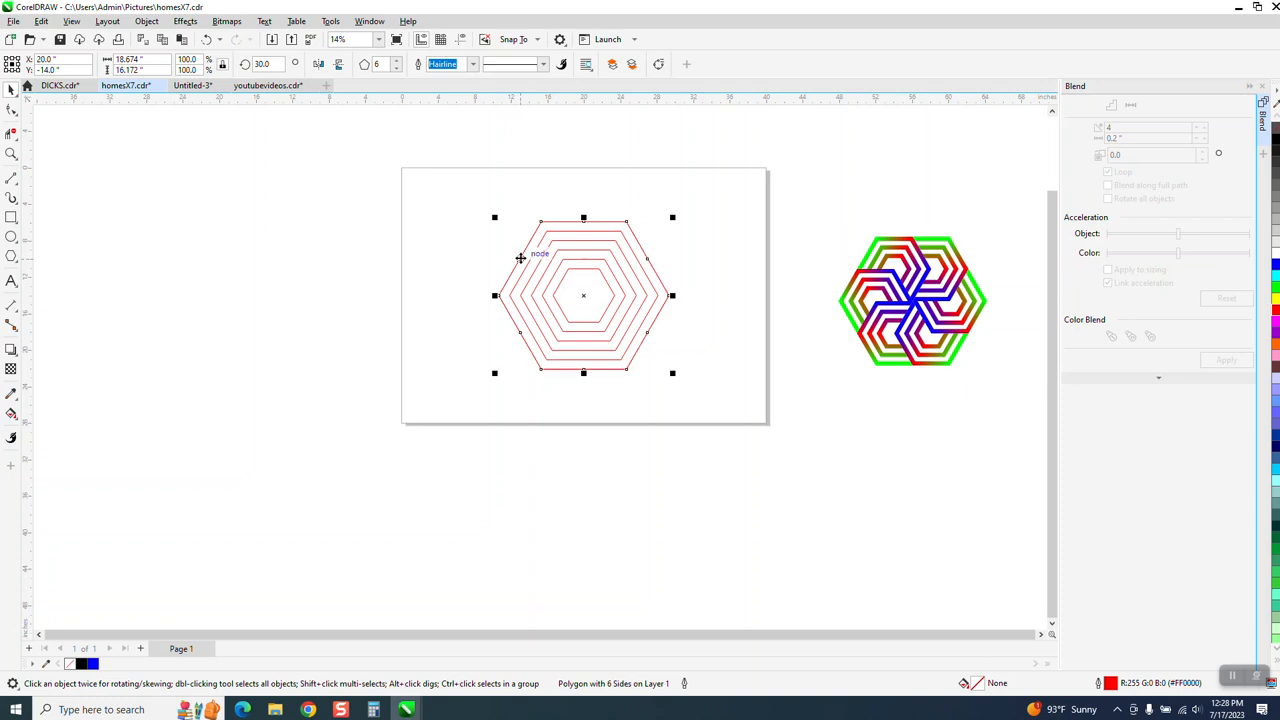
left_click_drag(586, 292, 499, 298)
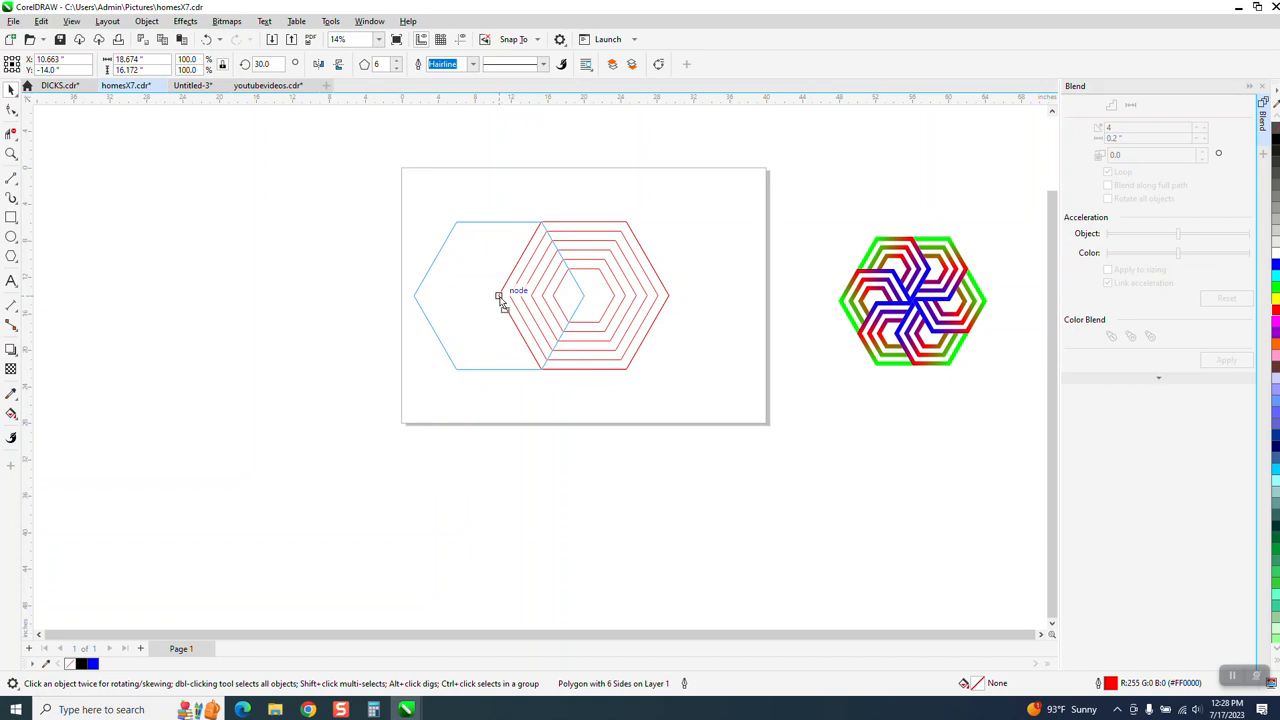
left_click_drag(500, 298, 499, 298)
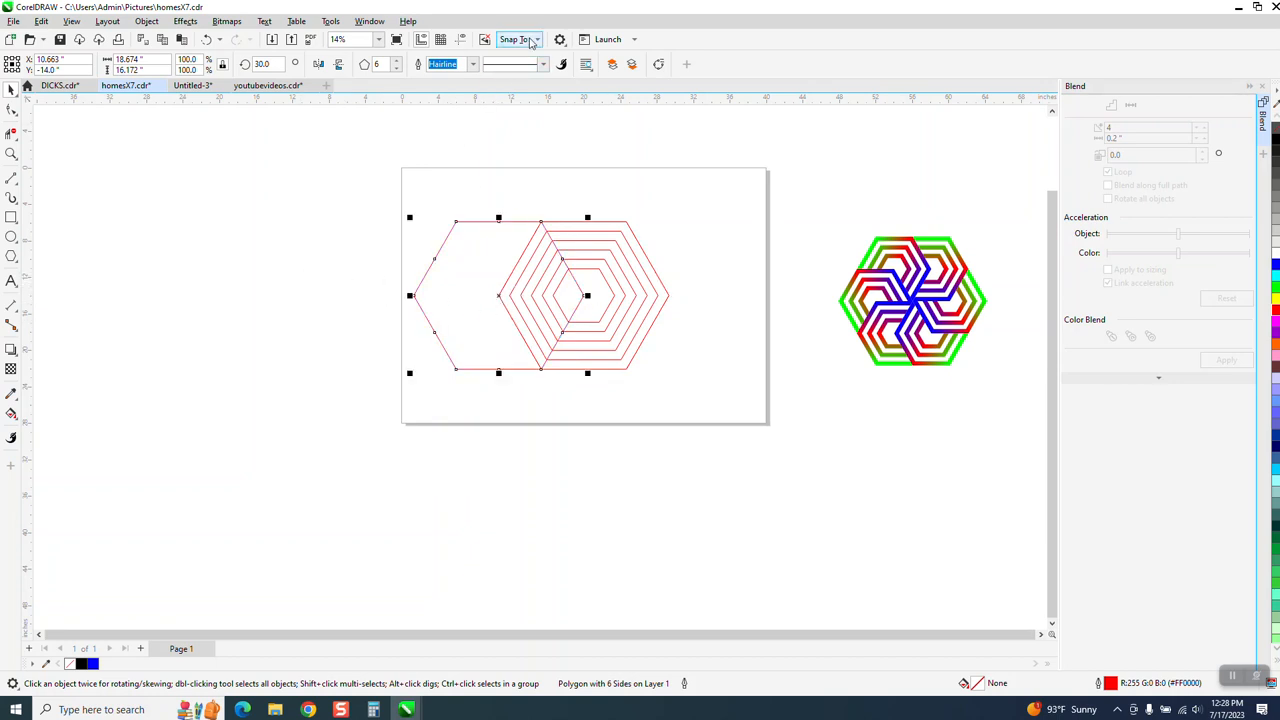
left_click(535, 40)
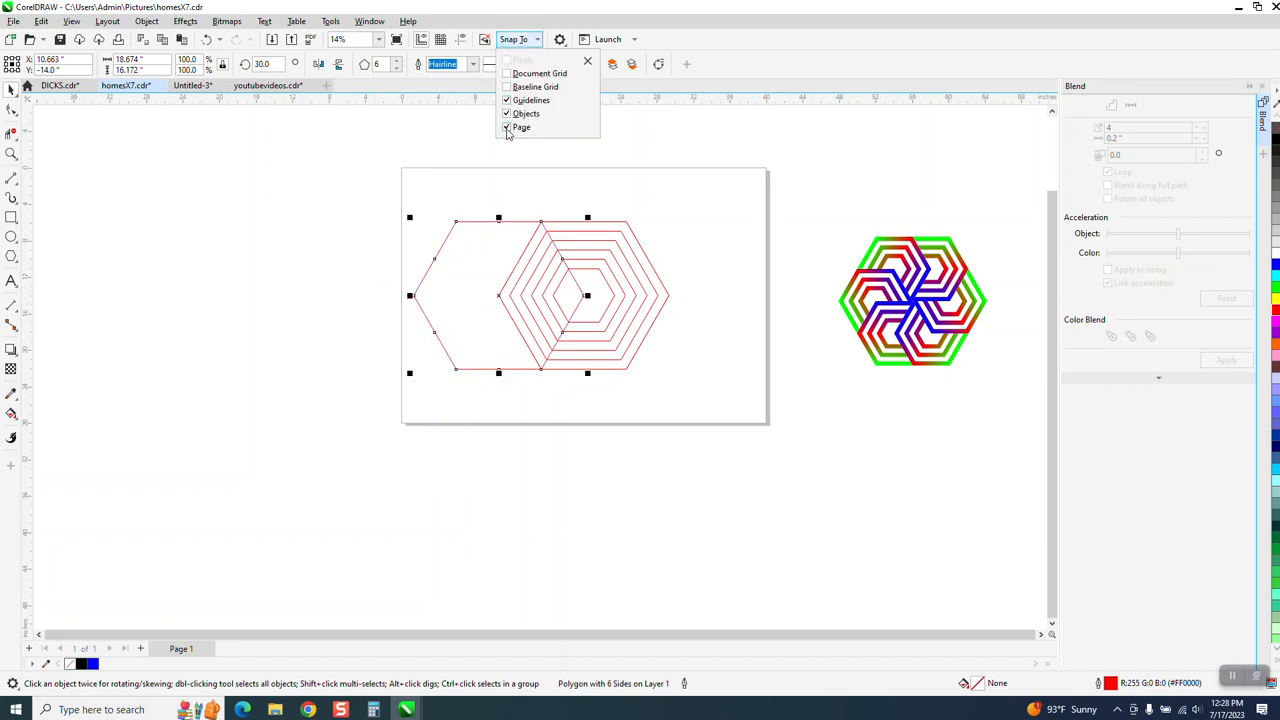
Smart-fill the outermost right-hand band between the hexagons in blue without an outline, and nudge it left off the page.
left_click_drag(406, 193, 462, 294)
left_click_drag(769, 416, 769, 416)
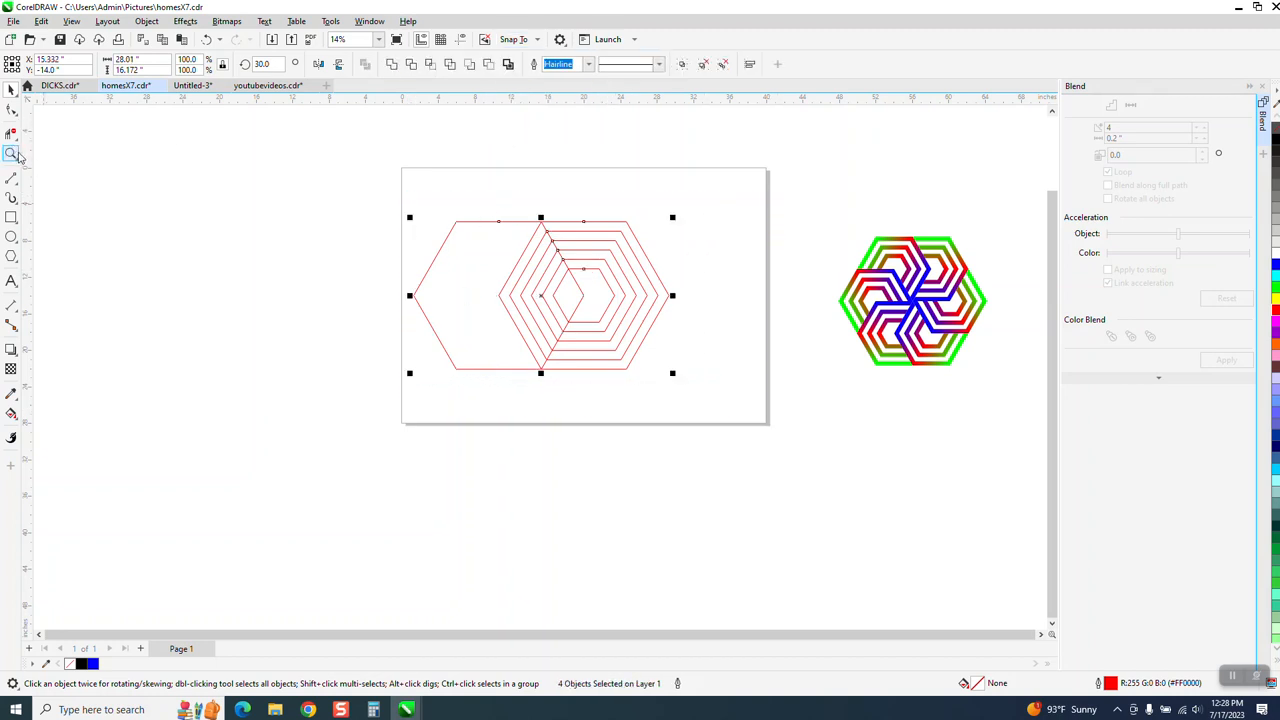
left_click(12, 153)
left_click(740, 450)
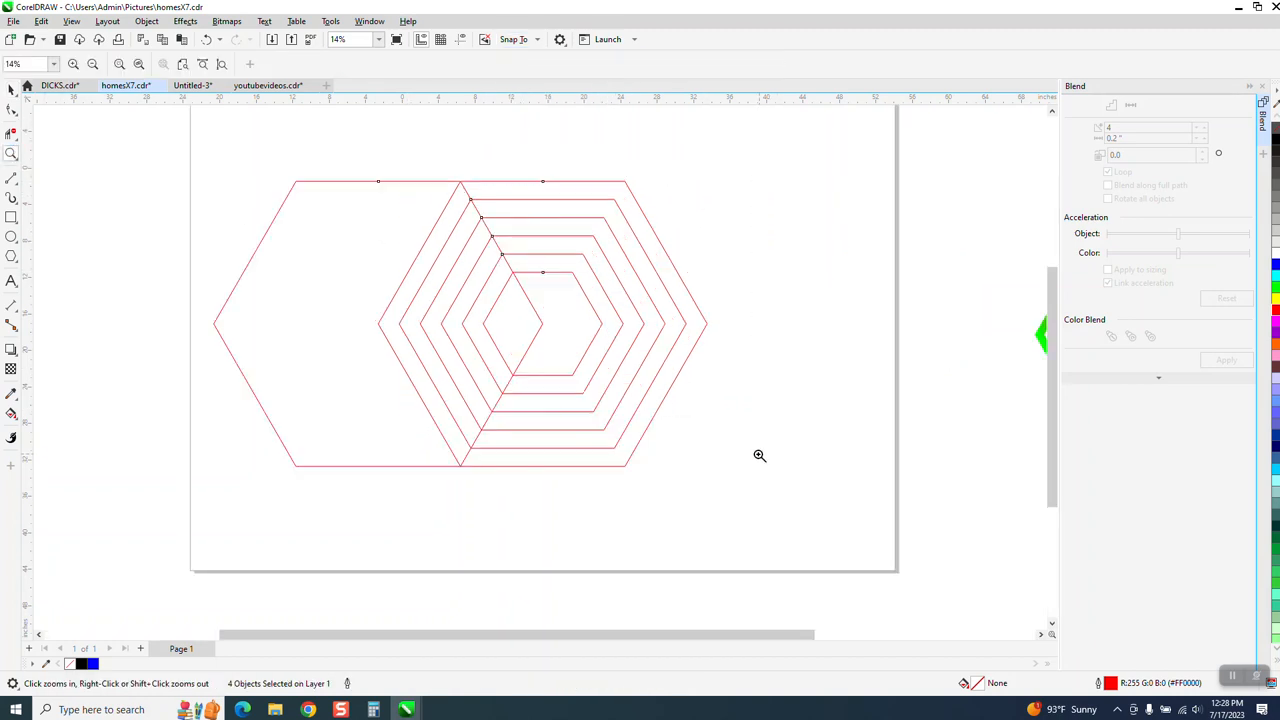
left_click(12, 413)
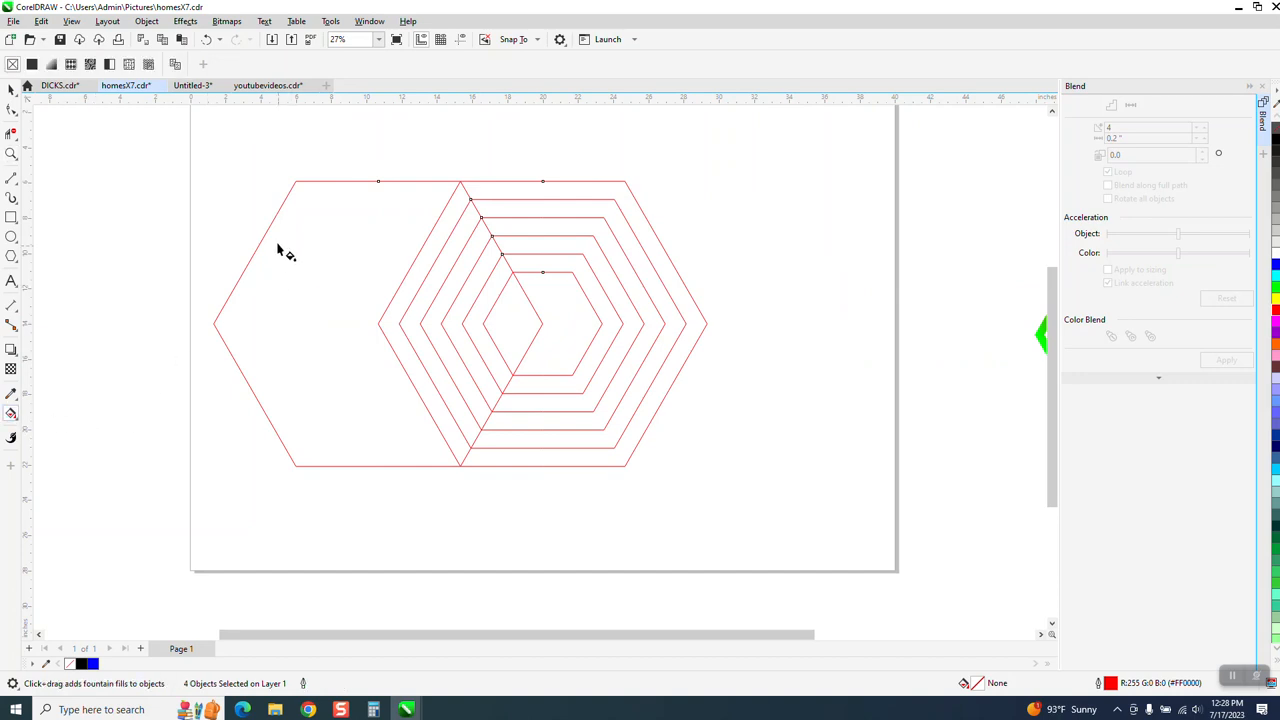
left_click(17, 426)
left_click(40, 428)
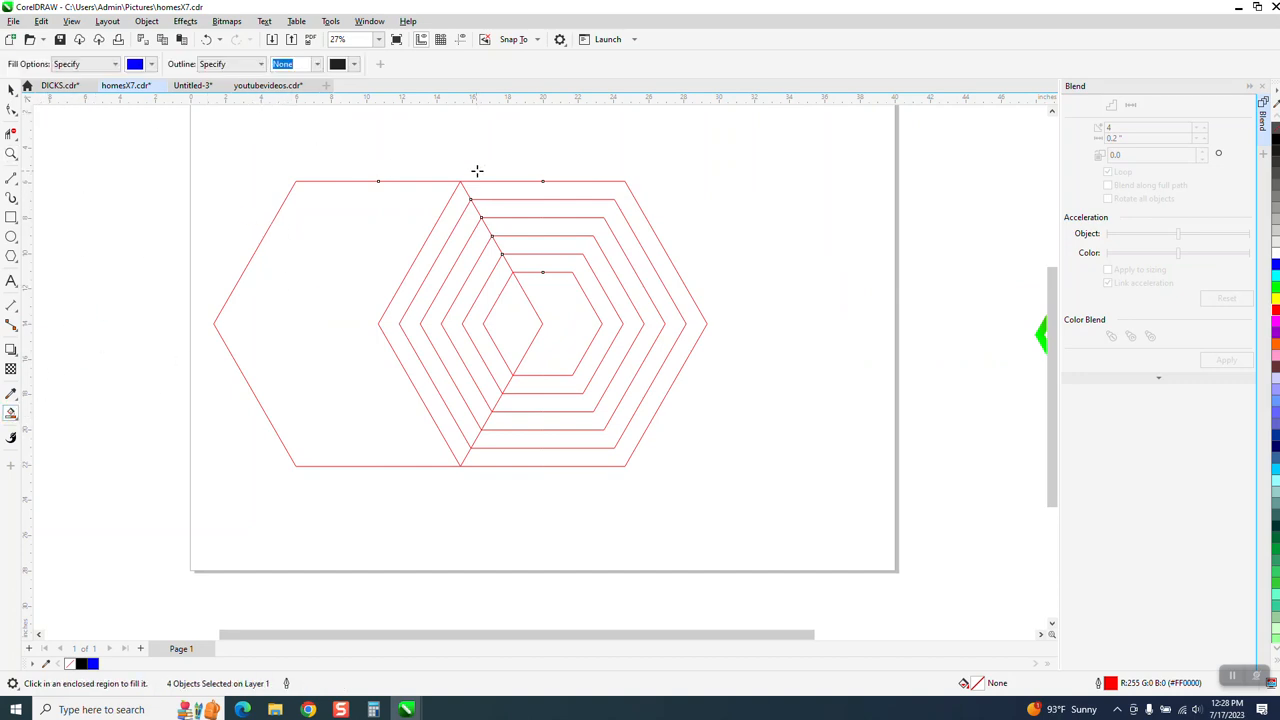
left_click(532, 194)
scroll(566, 206, "down", 2)
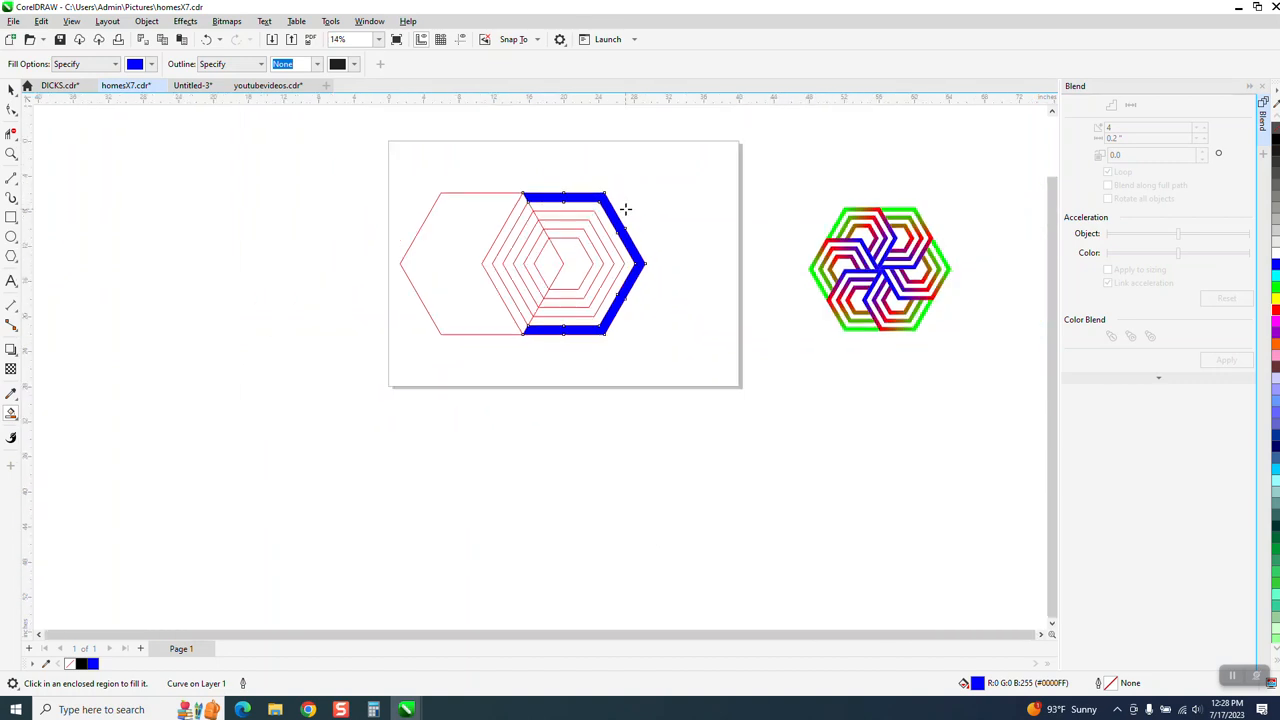
key("Left")
Smart-fill the third and fifth right-hand bands in blue and nudge them left beside the first band.
left_click(587, 213)
key("Left")
key("Left")
left_click(580, 233)
key("Left")
key("Left")
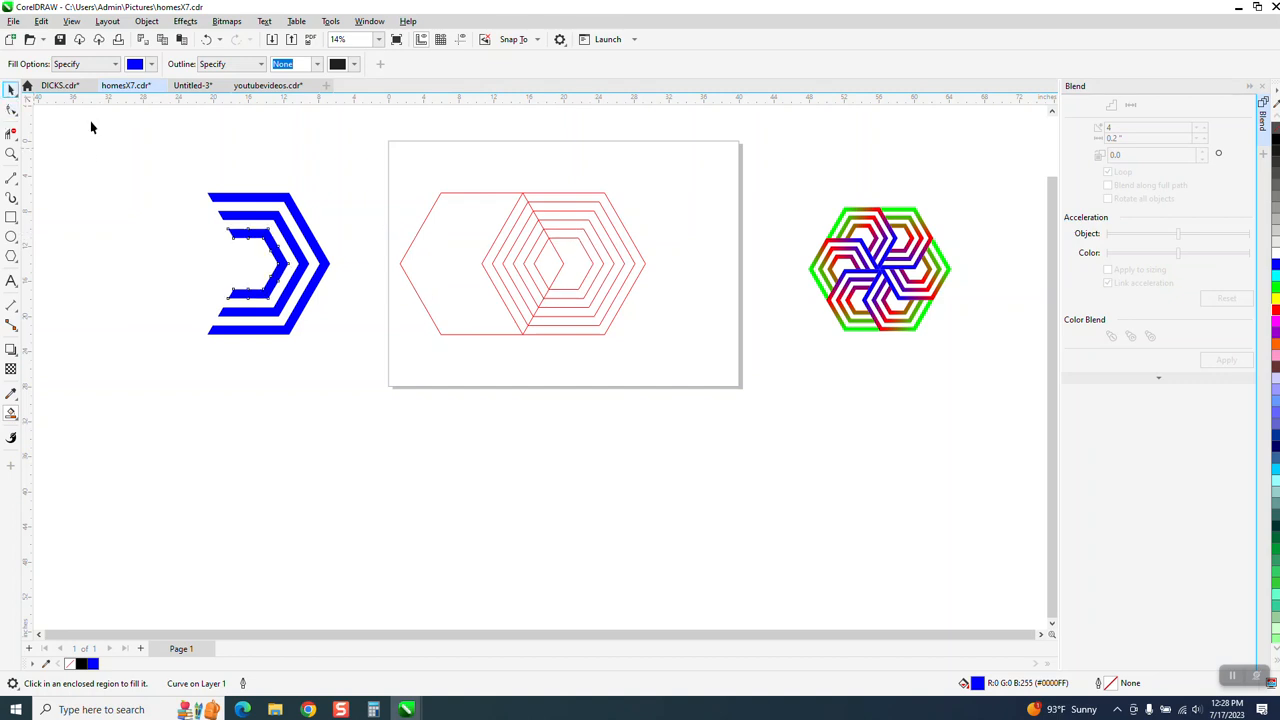
Move all the red construction hexagons up off the page.
key("space")
left_click_drag(395, 164, 695, 372)
key("Up")
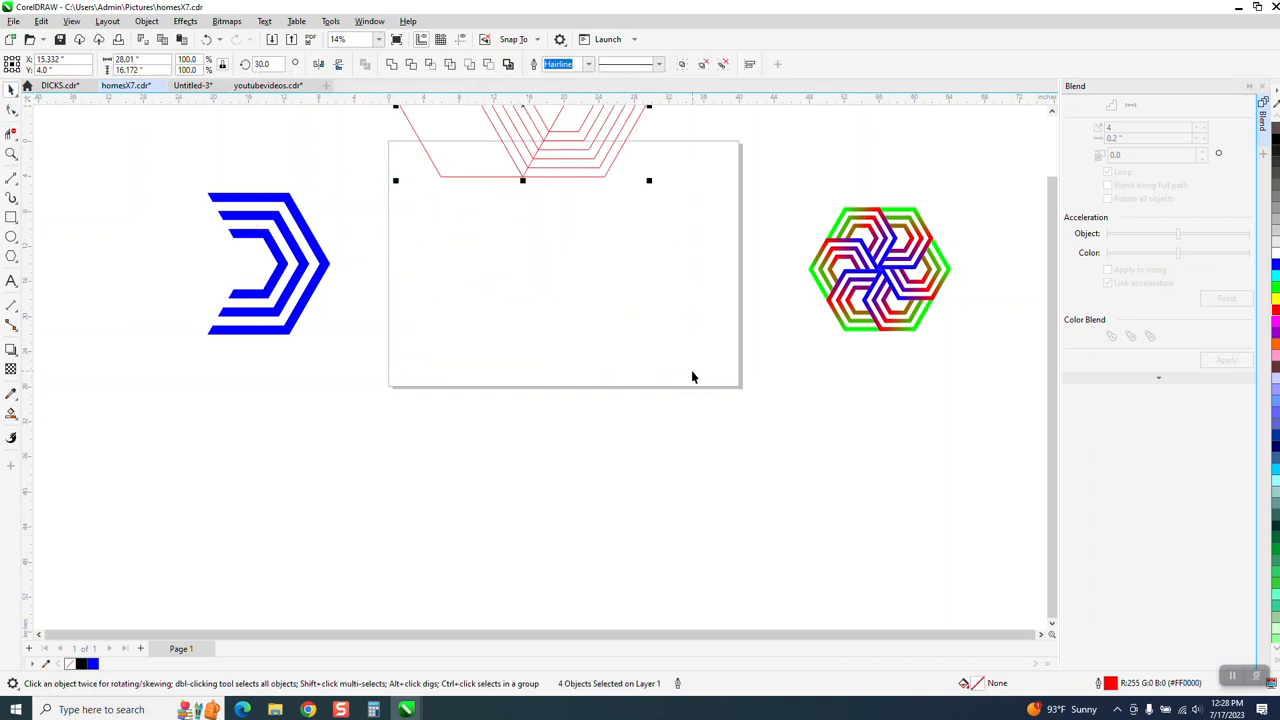
key("Up")
Move the three blue bands back onto the page and group them.
left_click_drag(475, 376, 481, 376)
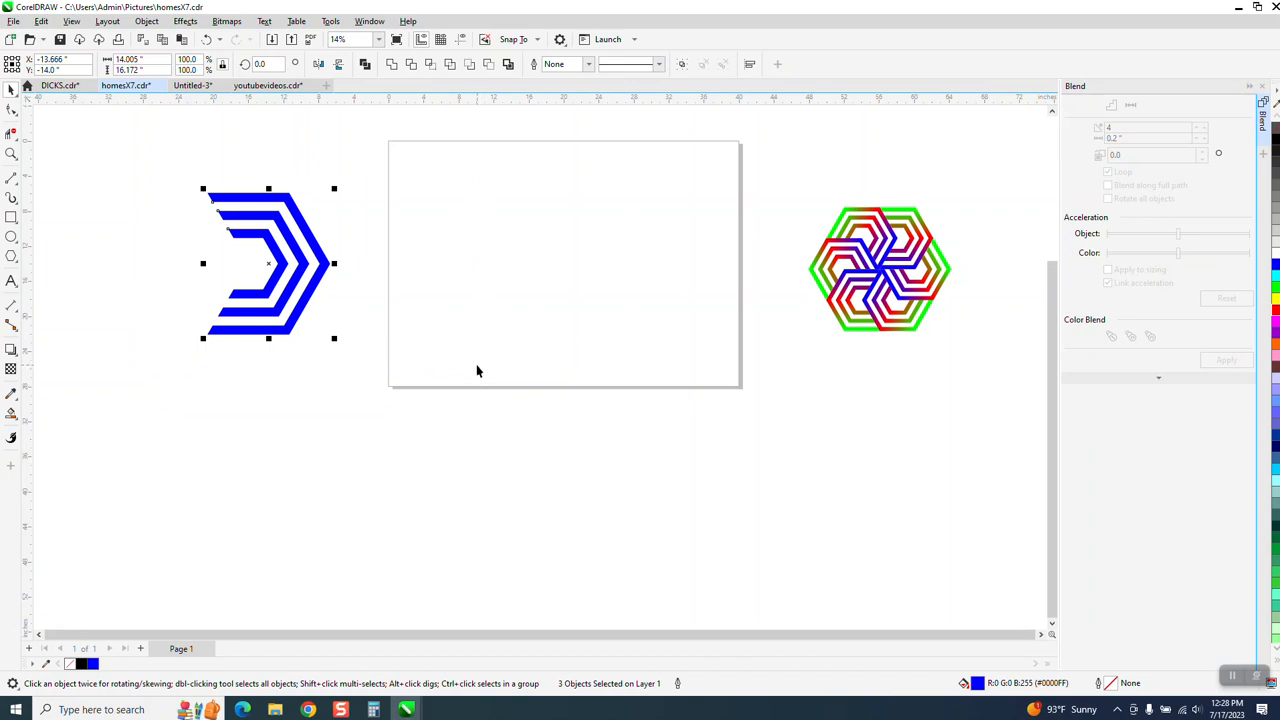
key("Right")
key("Right")
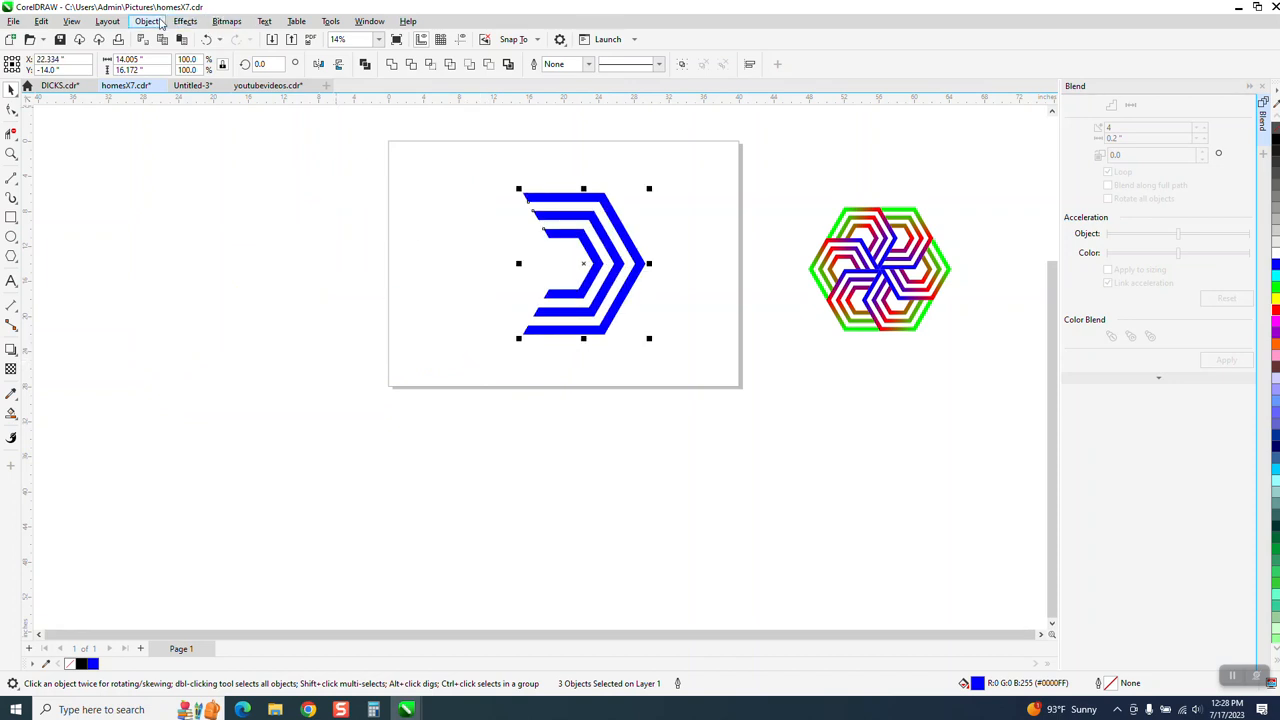
left_click(160, 22)
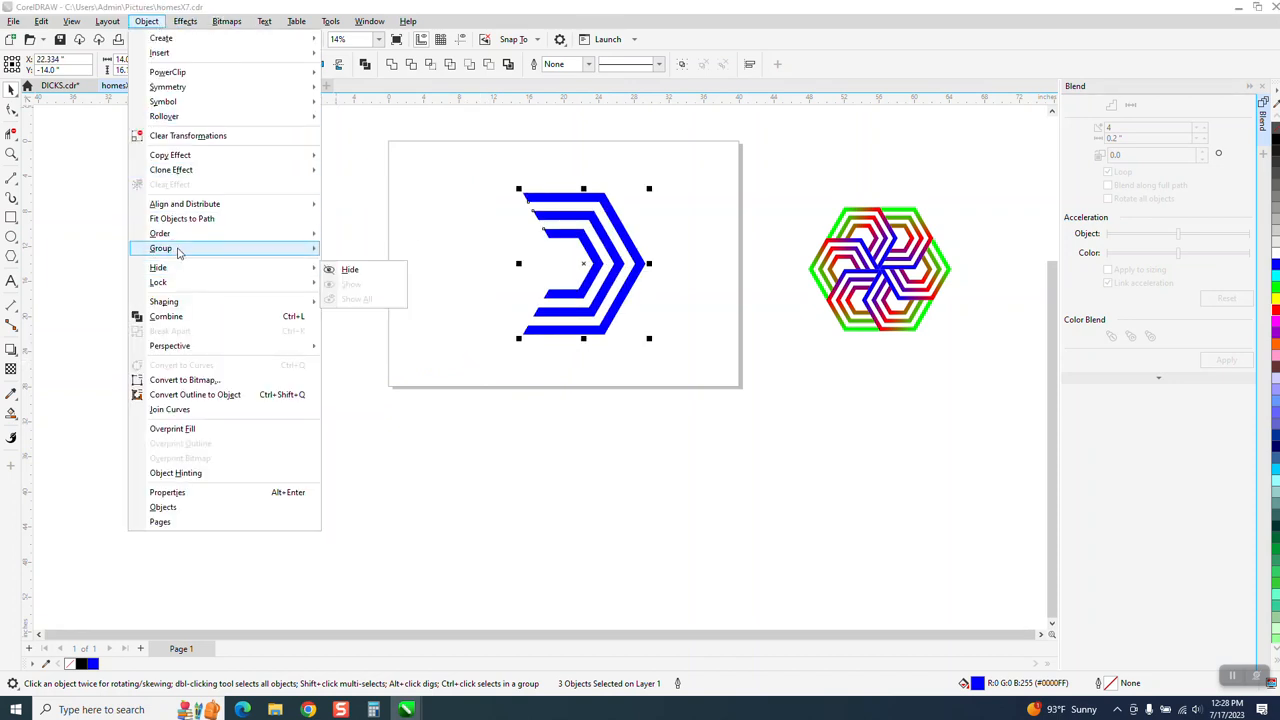
left_click(352, 256)
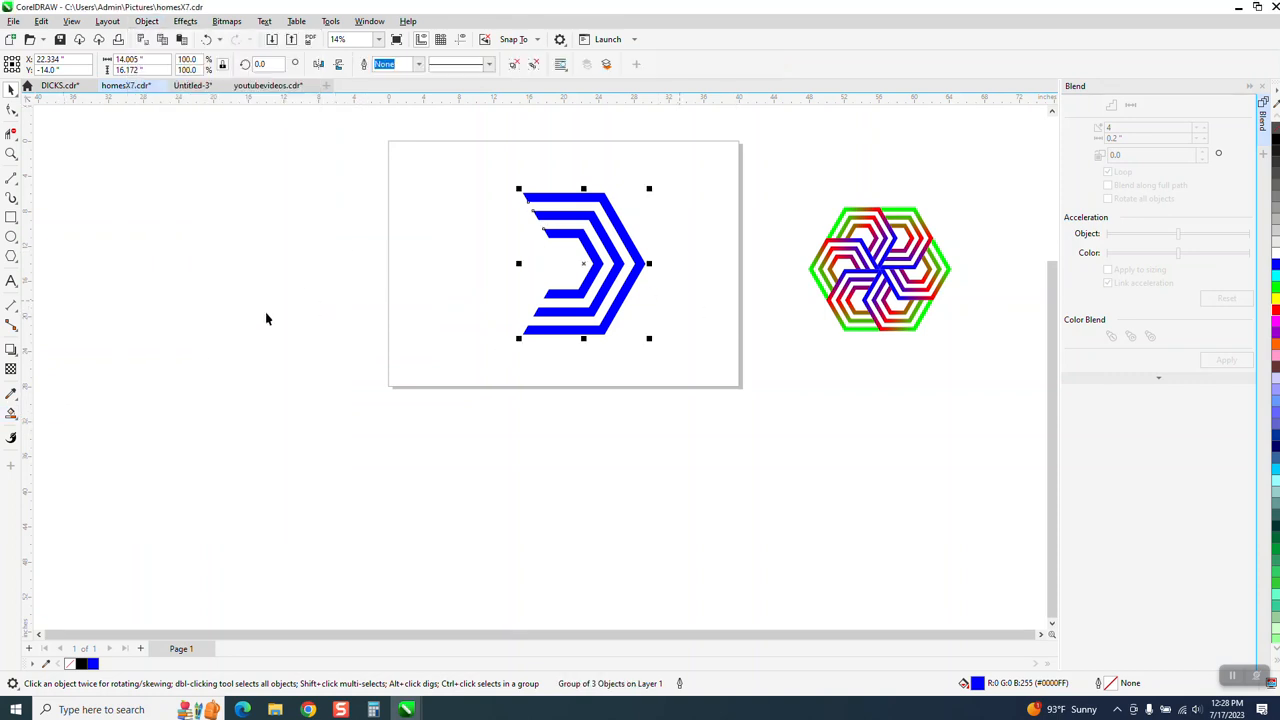
Apply a vertical linear fountain fill to the grouped bands, running from blue at the lower edge to just above the upper edge.
left_click(16, 422)
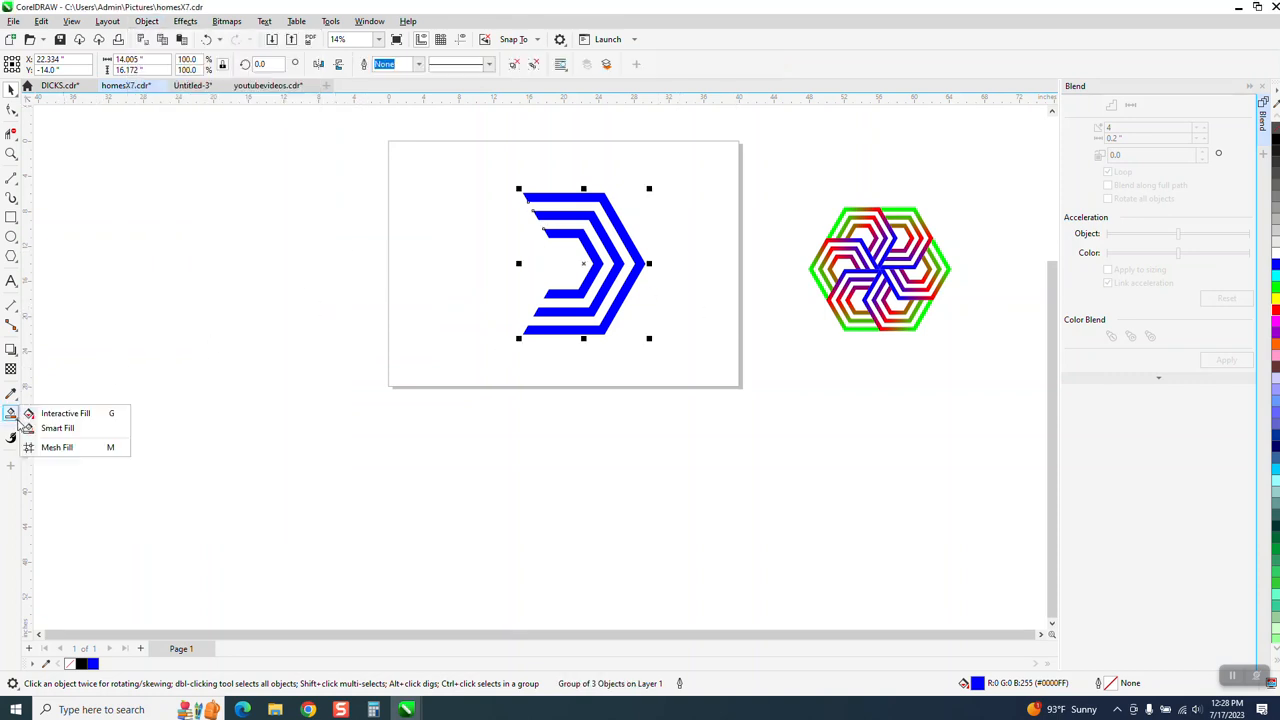
left_click(96, 418)
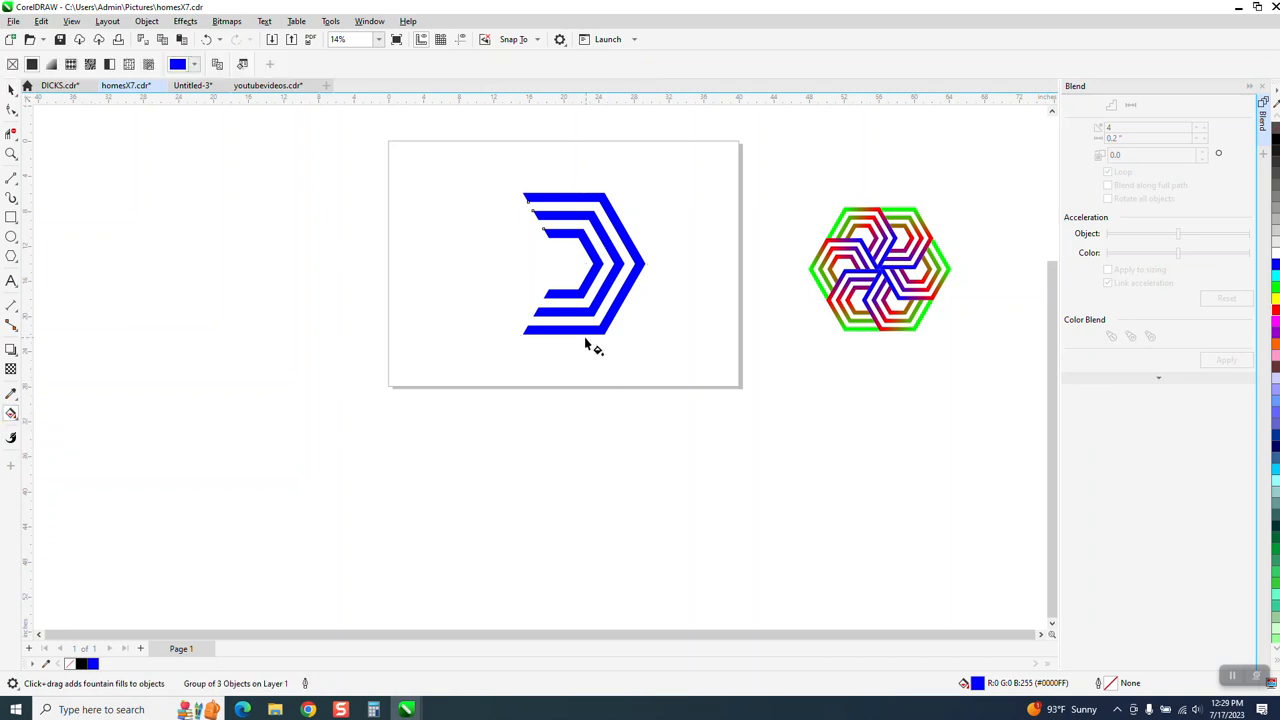
left_click_drag(584, 336, 583, 175)
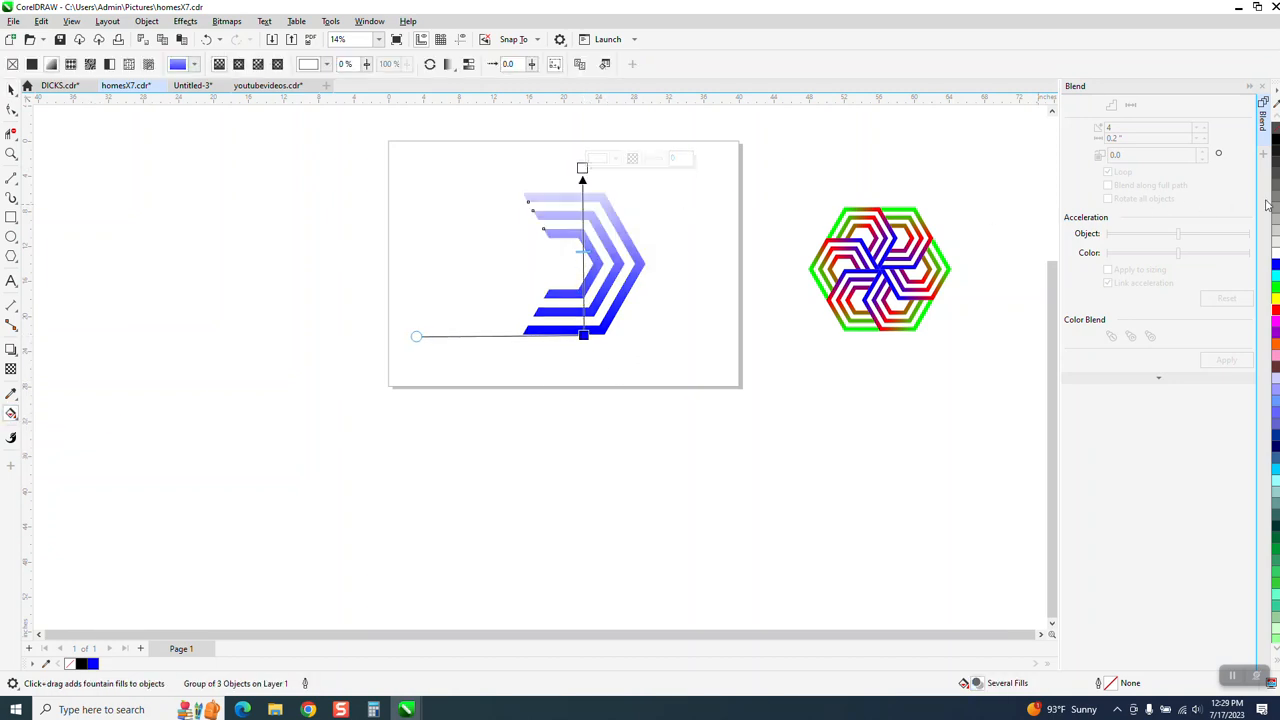
Colour the gradient's upper end cyan and align it with the bands' top edge, adding a green node above the middle and a red node near the blue end.
left_click_drag(1275, 283, 584, 170)
left_click_drag(1275, 288, 583, 234)
left_click_drag(581, 168, 580, 192)
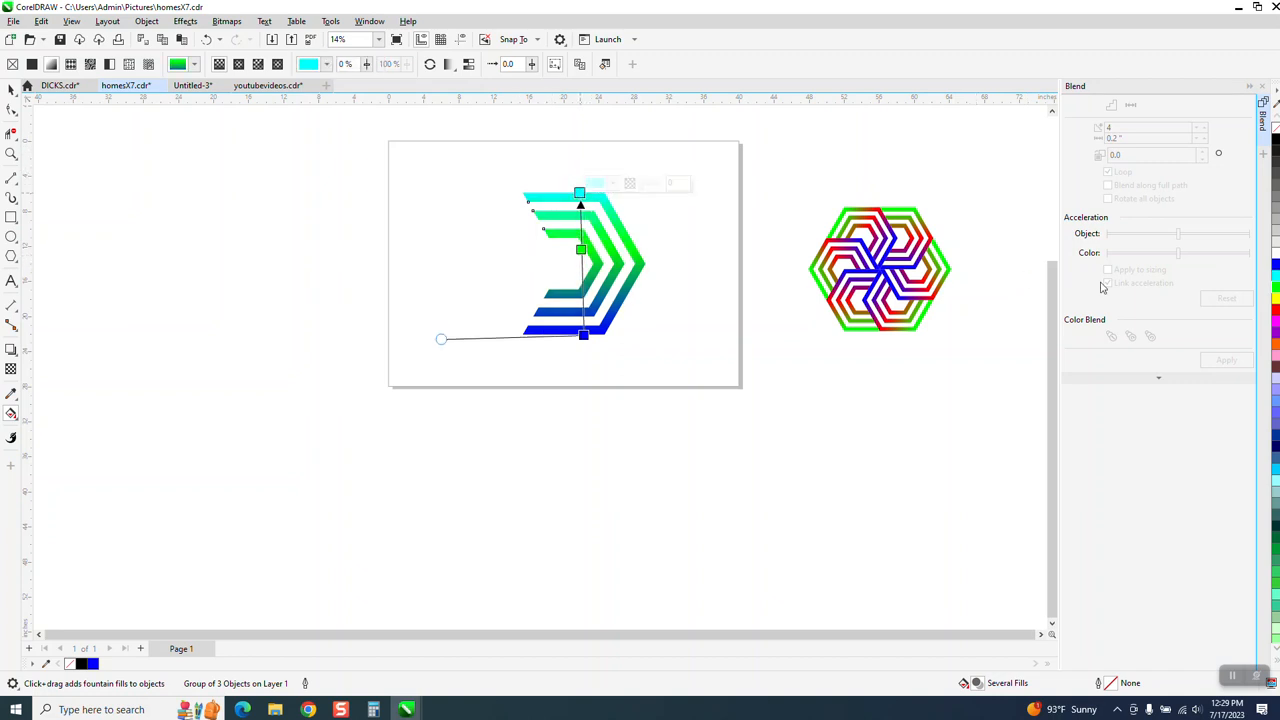
left_click_drag(1275, 321, 588, 304)
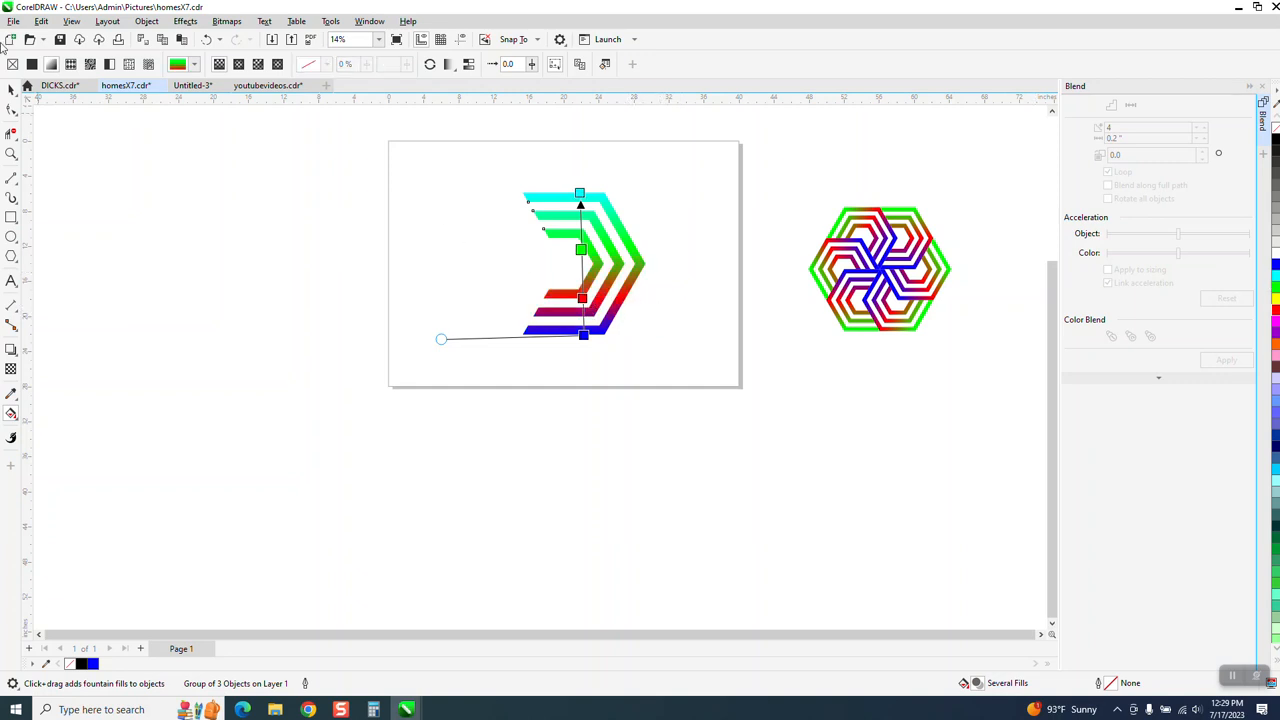
Scale the grouped gradient bands down to 50% of their size.
left_click(11, 88)
left_click_drag(449, 171, 701, 367)
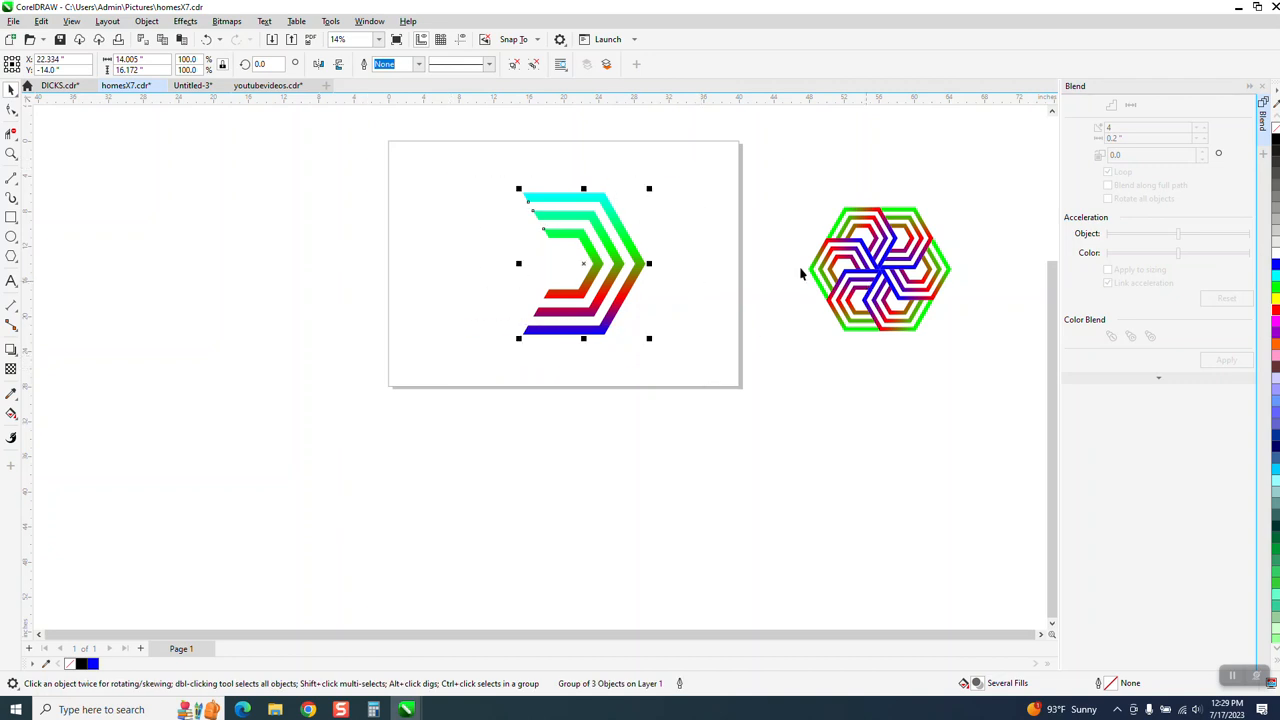
left_click_drag(650, 188, 603, 249)
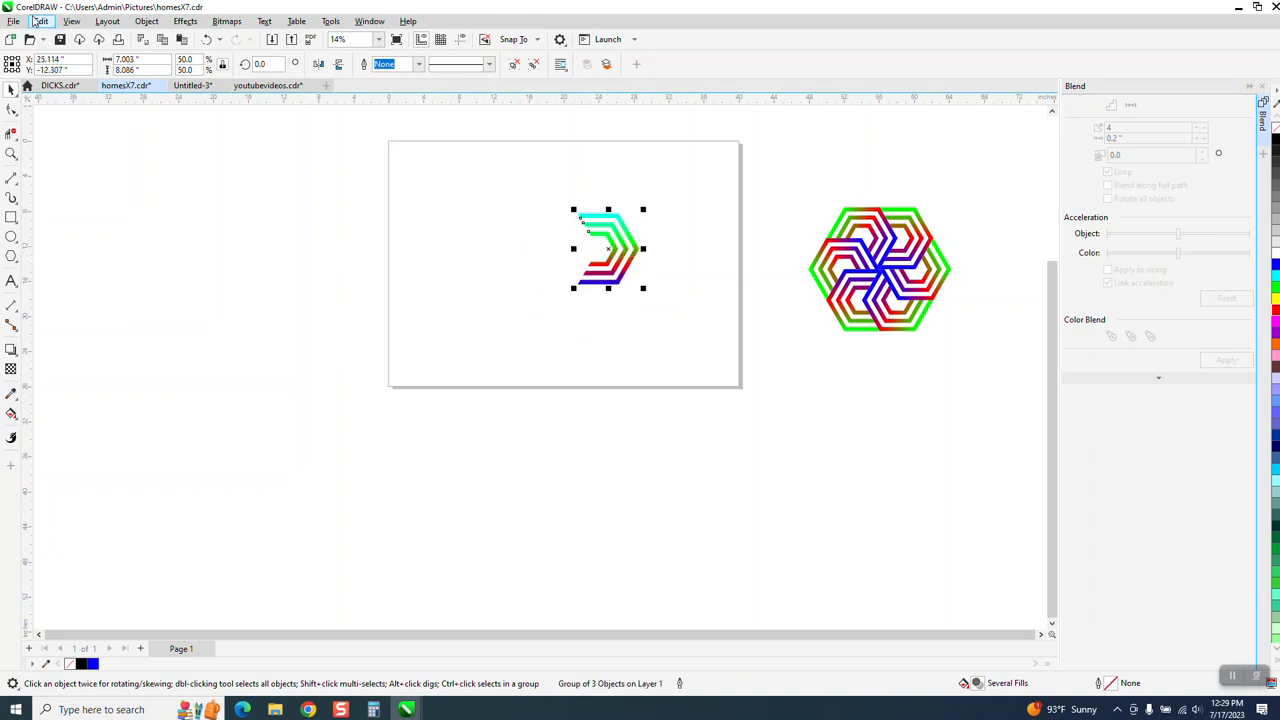
Clone the band group and rotate the clone 60° about the lower-left tip of its outermost blue band.
left_click(40, 21)
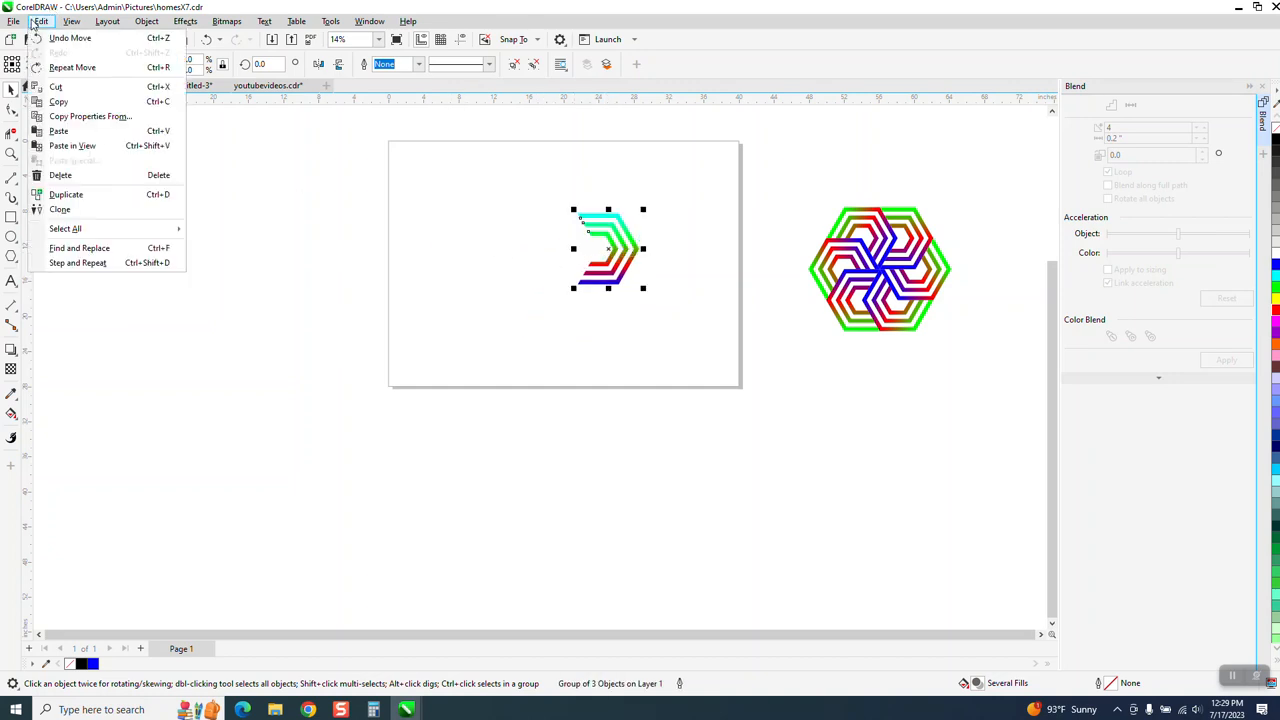
left_click(58, 209)
left_click(608, 250)
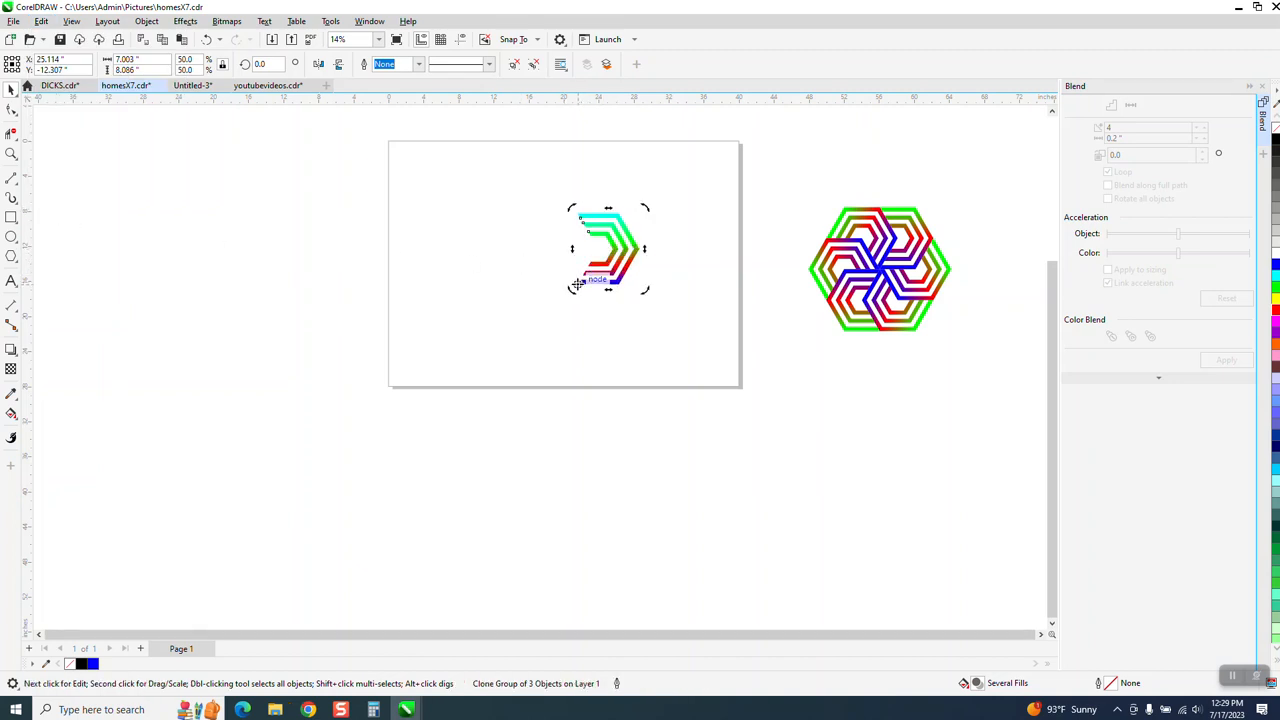
left_click(11, 153)
left_click_drag(569, 190, 730, 342)
left_click(11, 89)
left_click(436, 289)
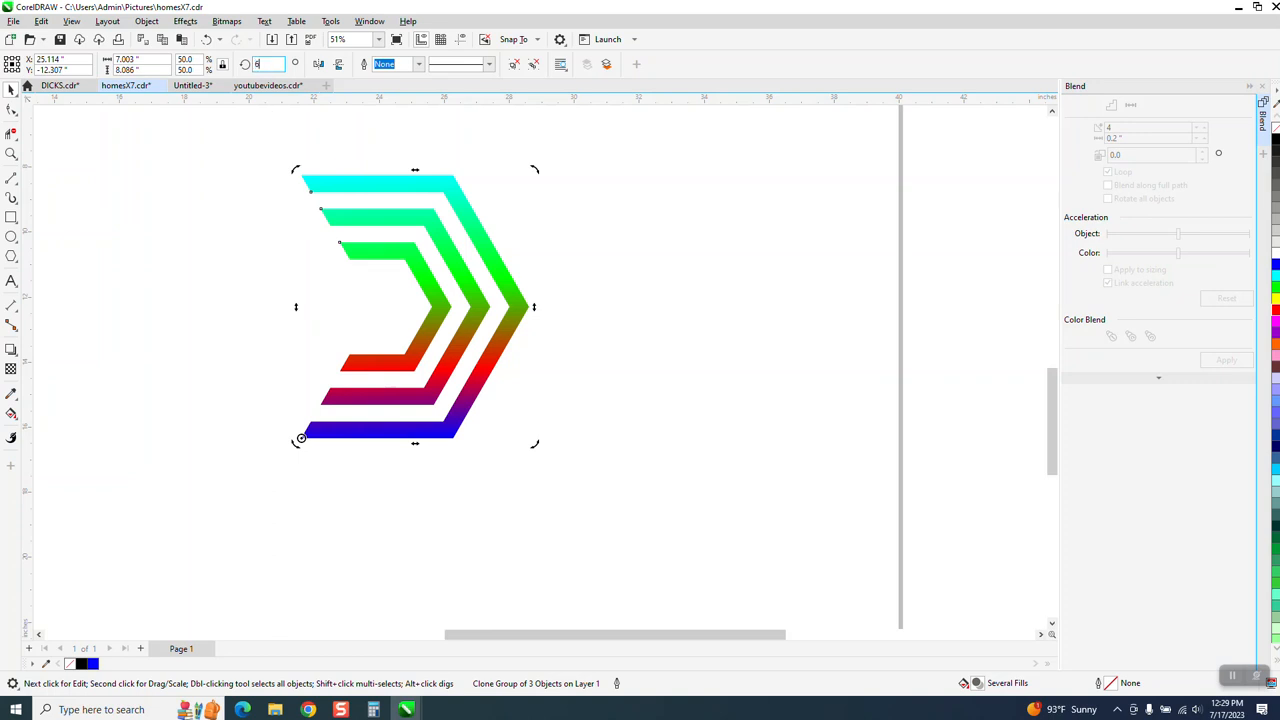
type("60")
key("Return")
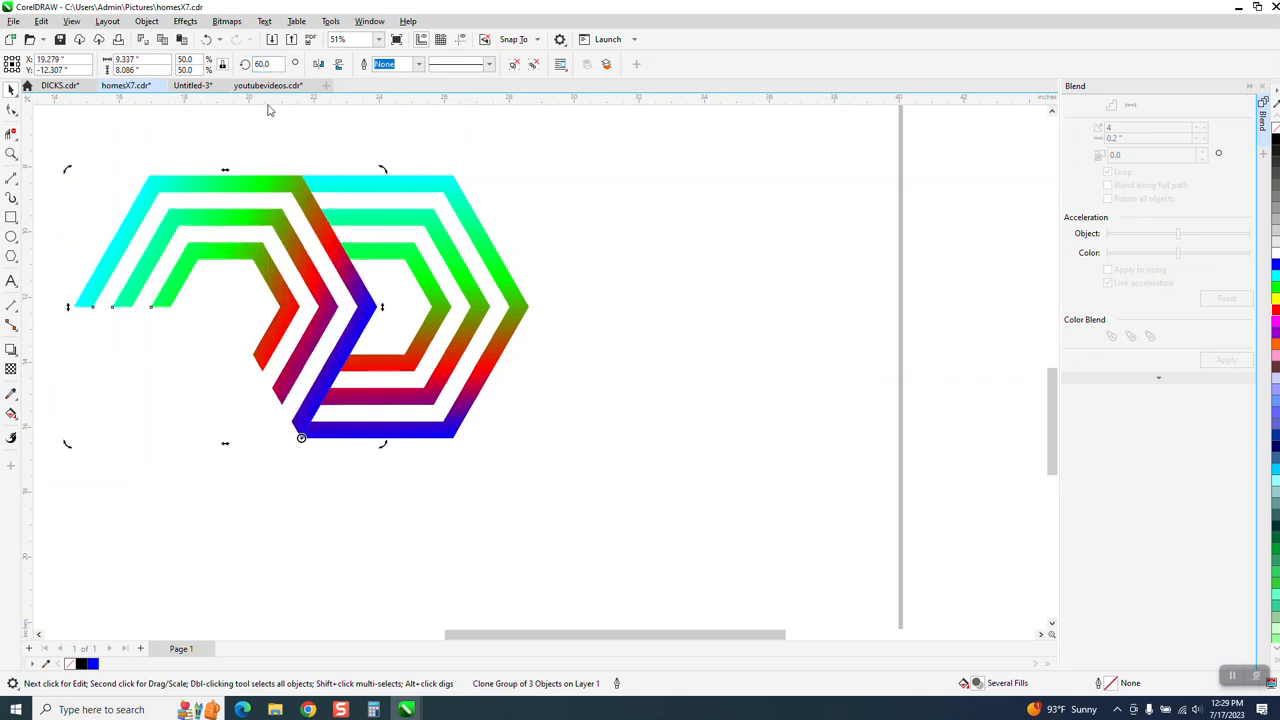
Repeat the rotated clone around the same centre at 120° through 300° to complete the six-part rosette.
left_click(252, 65)
type("120")
key("Return")
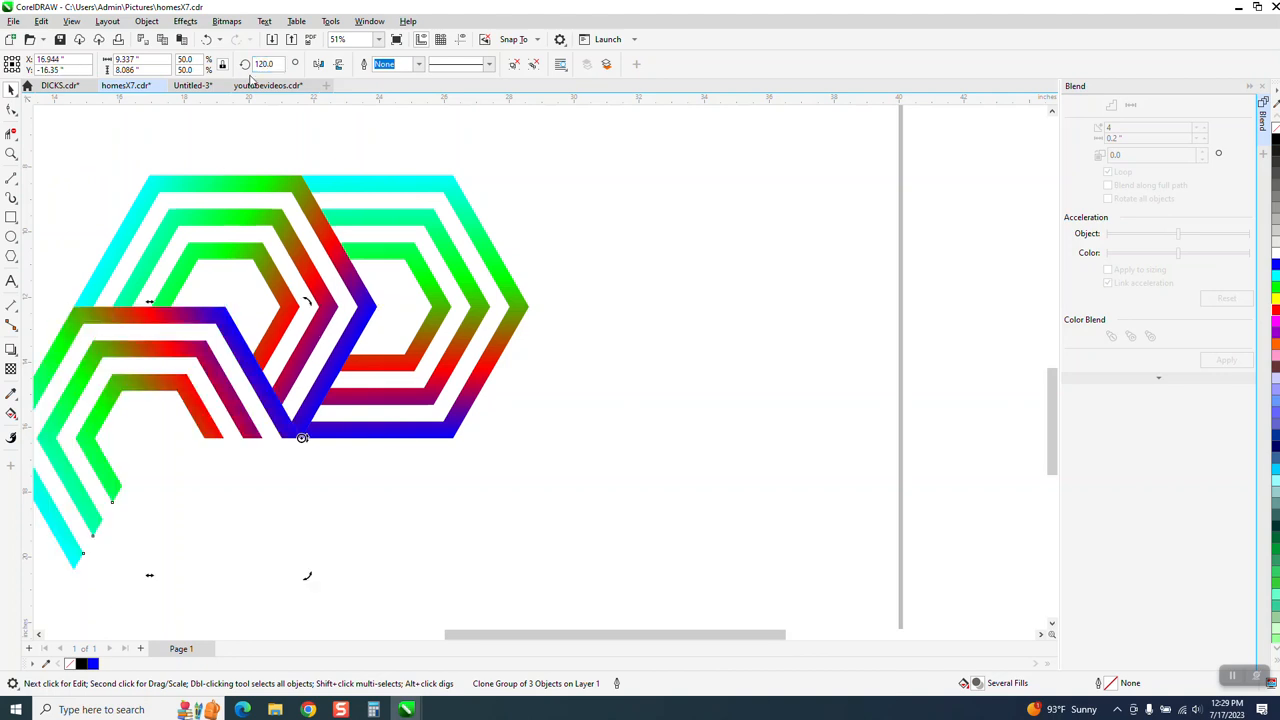
key("ctrl+r")
key("ctrl+r")
key("ctrl+r")
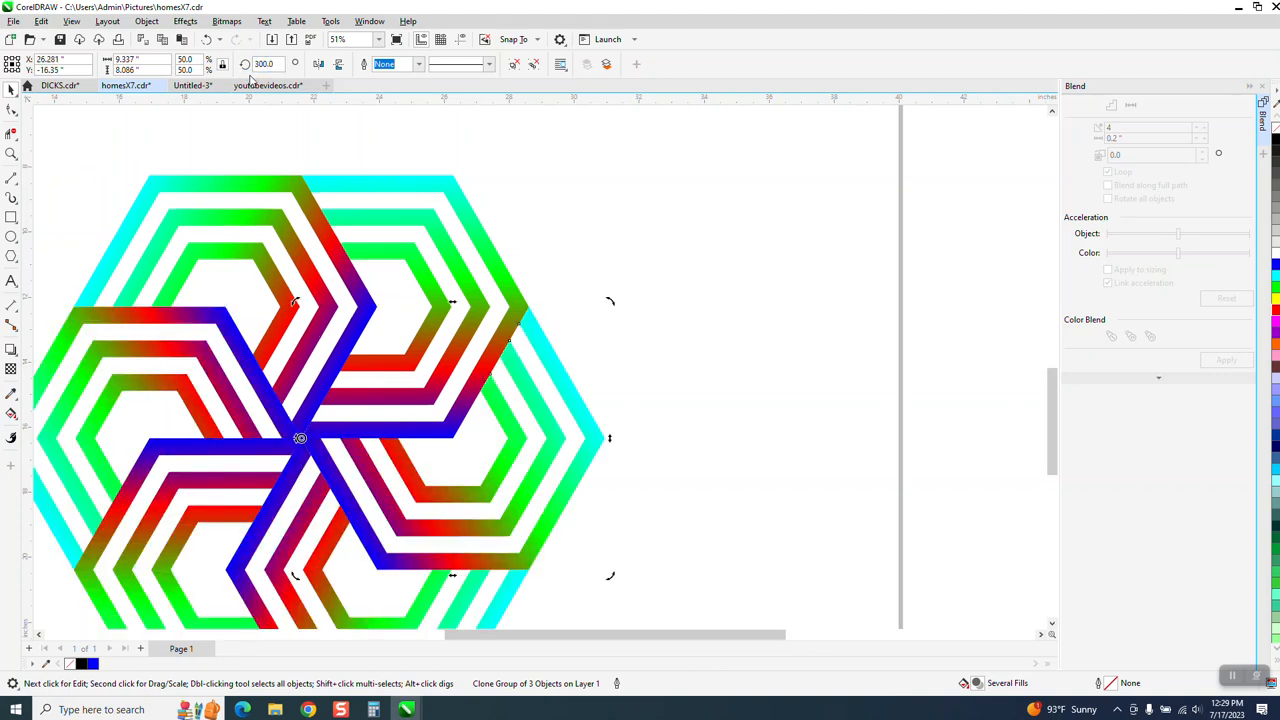
scroll(587, 197, "down", 3)
scroll(586, 199, "down", 1)
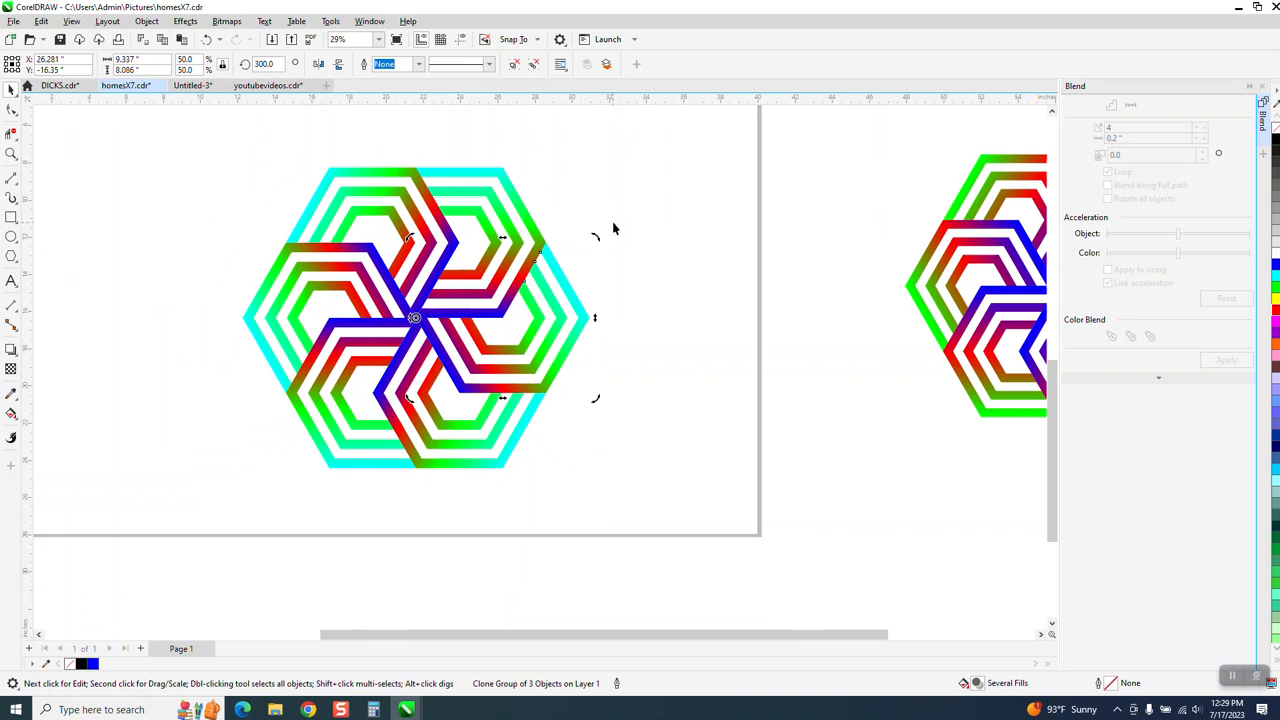
Select the original band group and shift the green node of its fountain fill down to 50%.
left_click(529, 214)
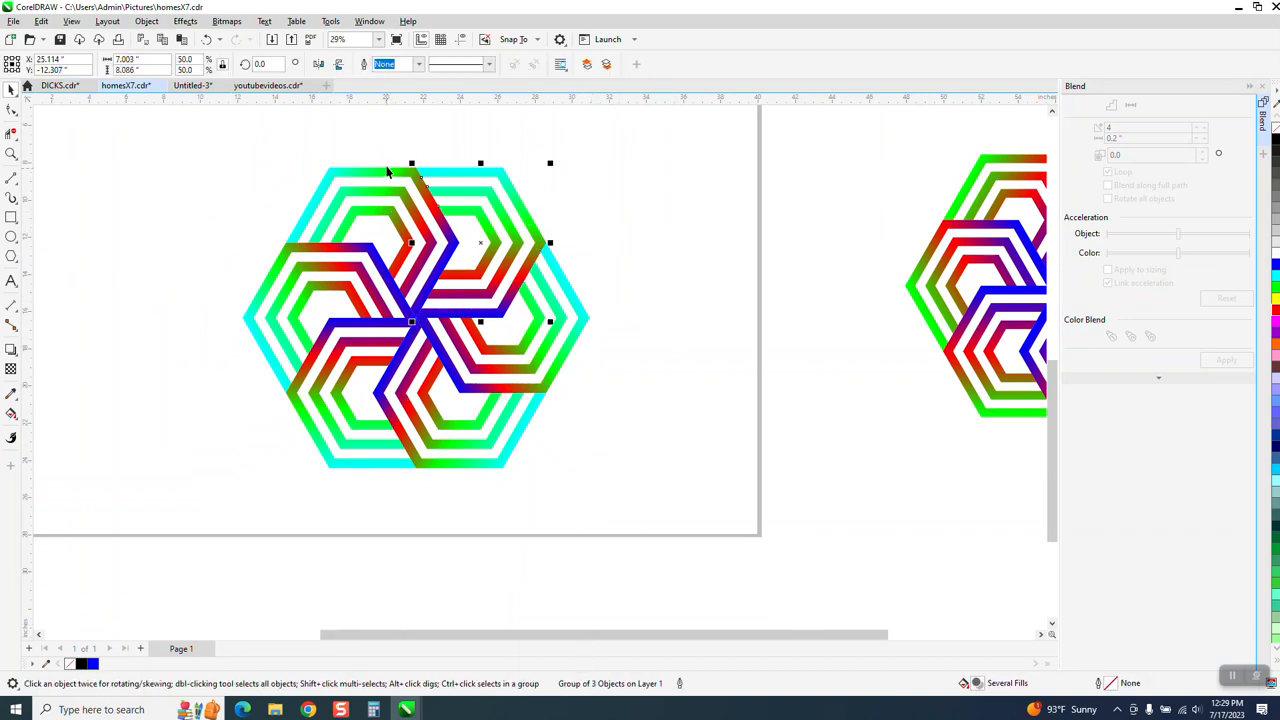
left_click(385, 175)
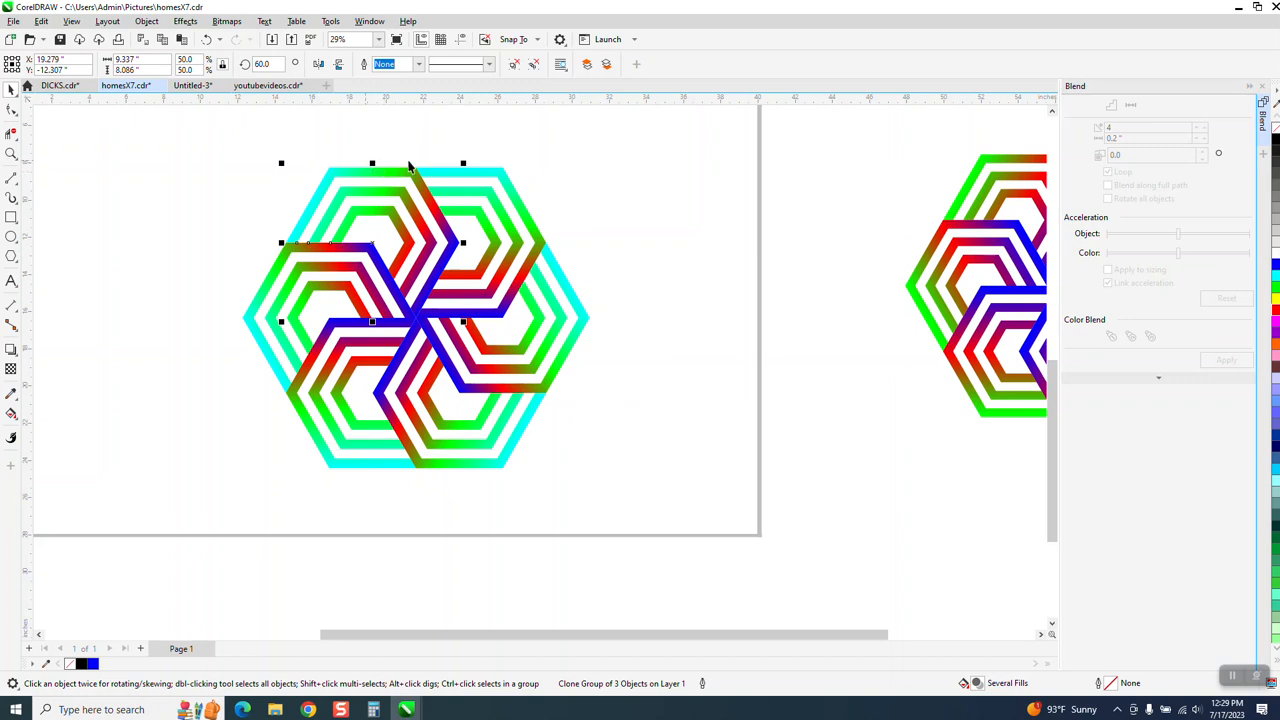
left_click(501, 183)
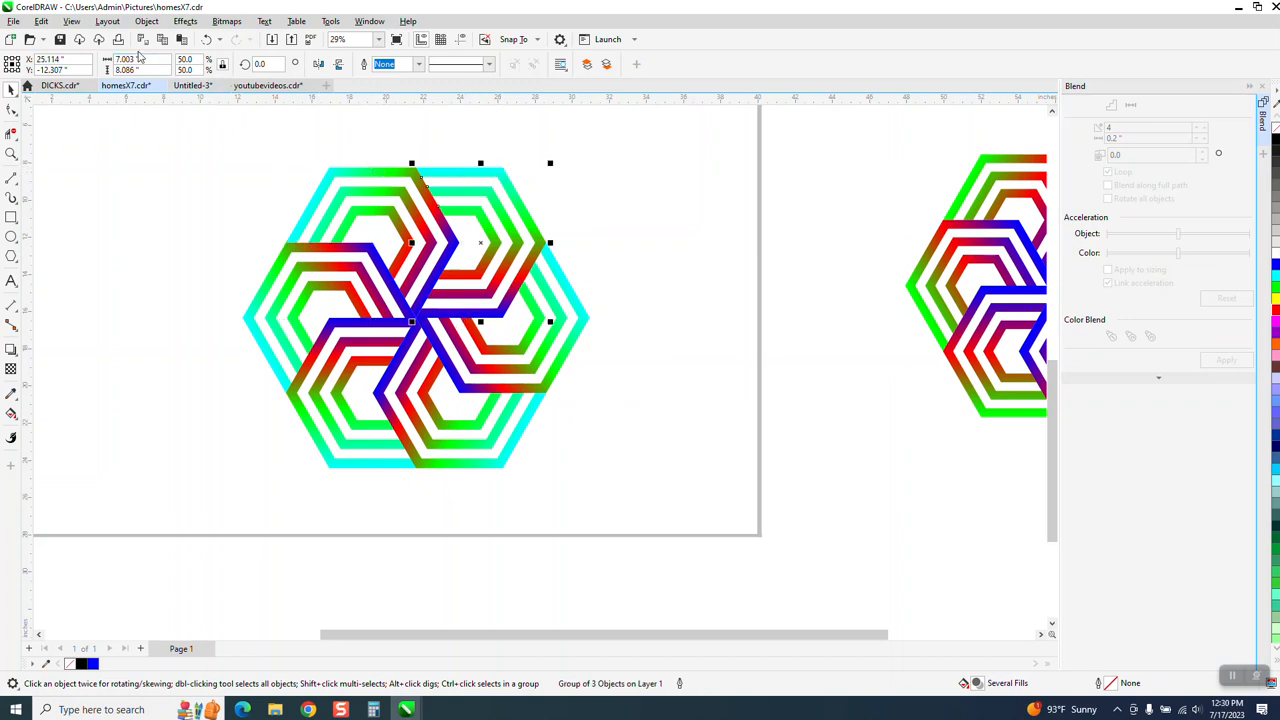
left_click(14, 415)
left_click(47, 415)
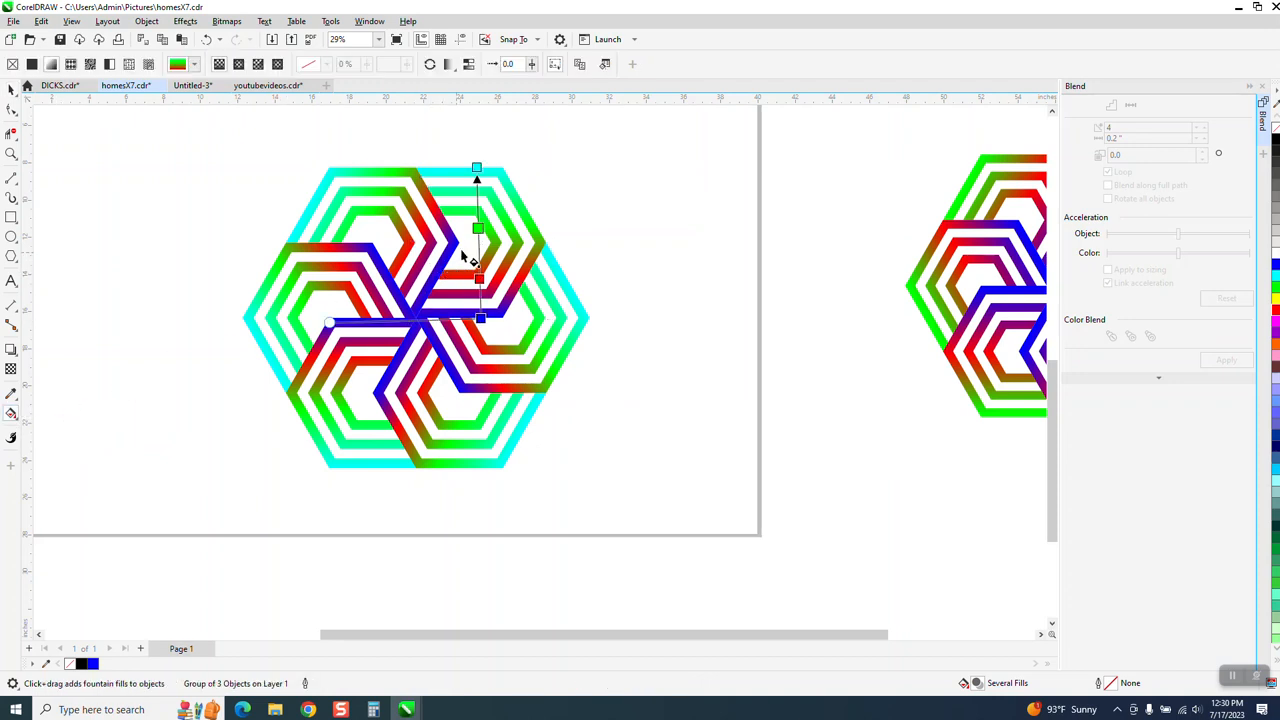
left_click_drag(477, 229, 479, 243)
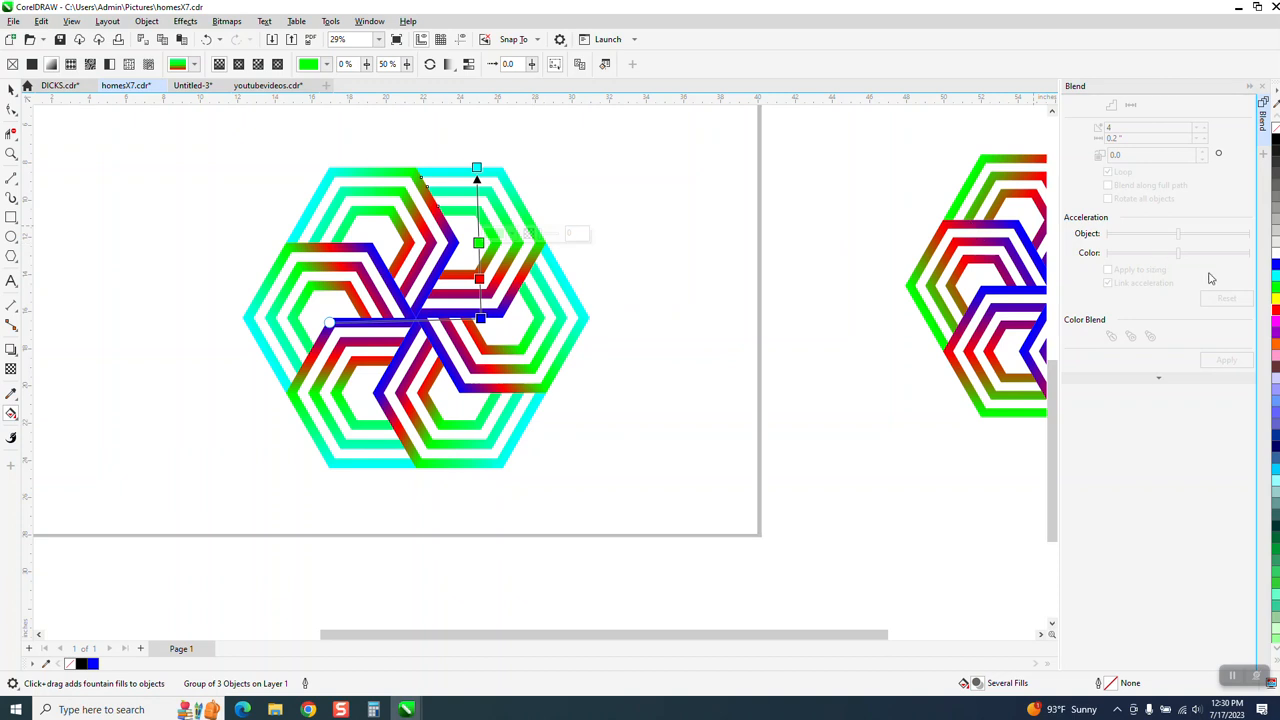
Add three nodes to the upper half of the gradient: red above green, orange near the cyan end, and cyan between red and green.
left_click_drag(1275, 312, 478, 213)
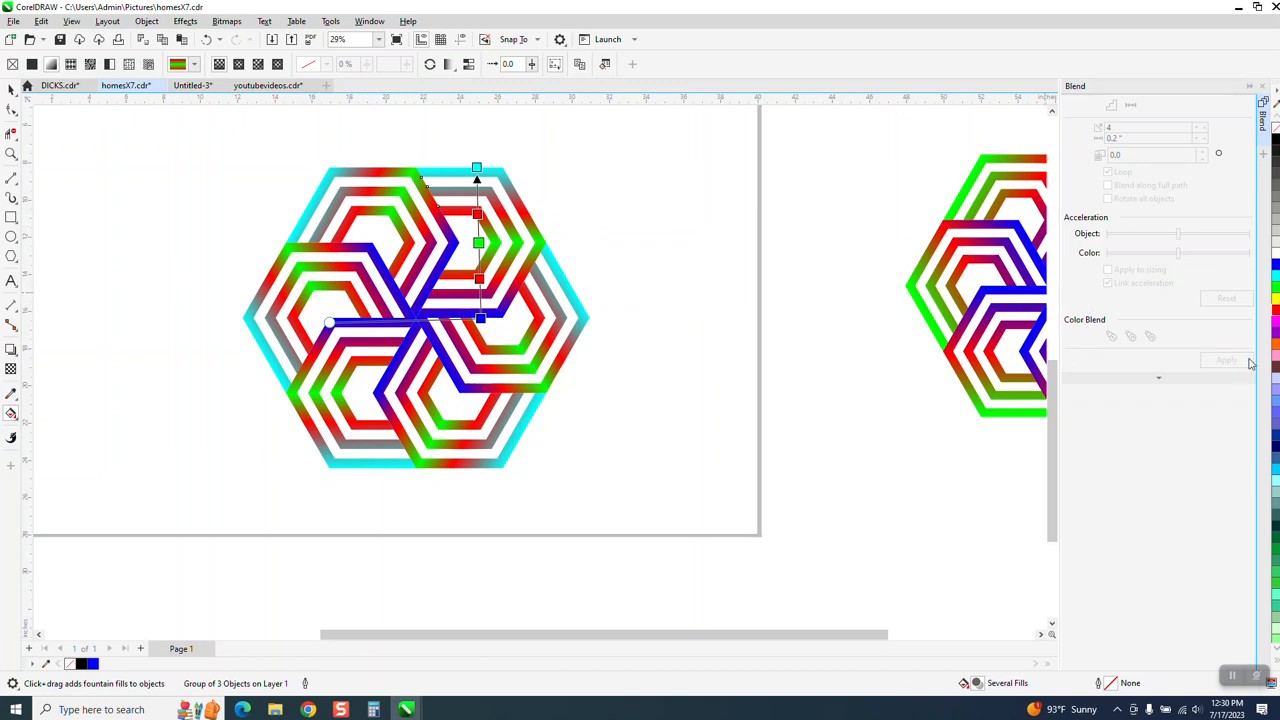
left_click_drag(1090, 316, 478, 195)
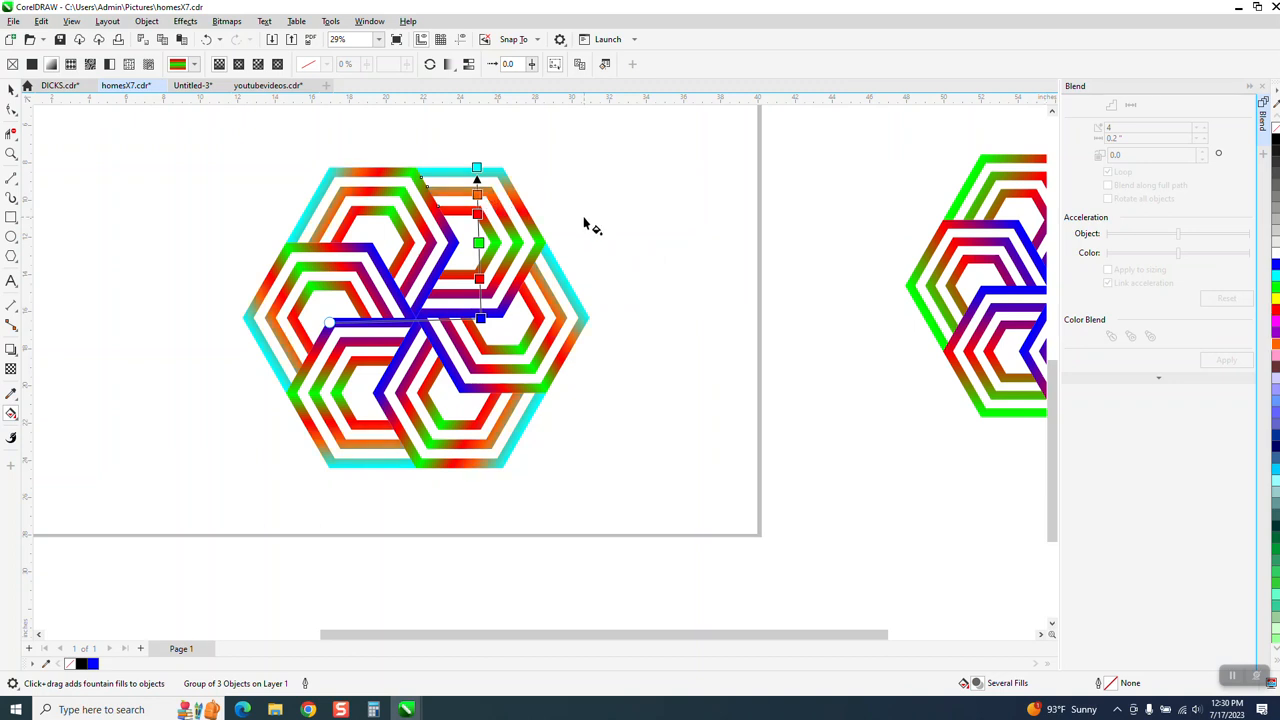
left_click_drag(982, 300, 477, 229)
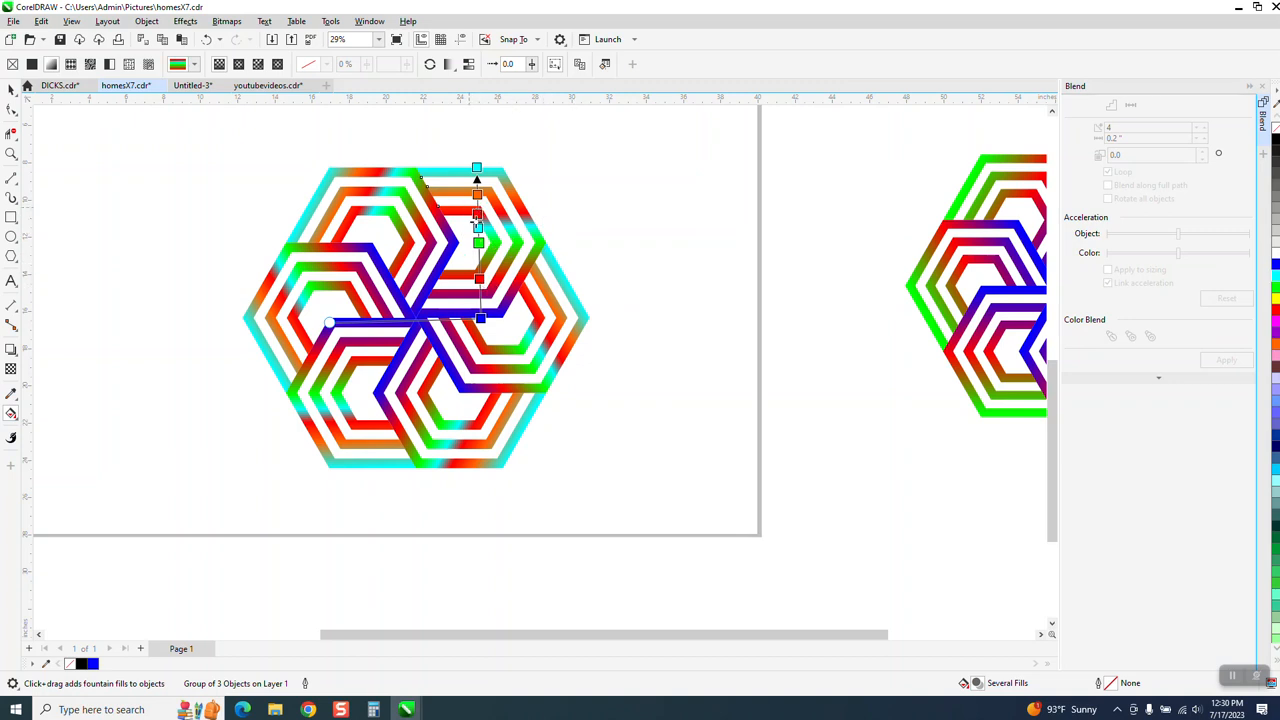
Shift the lower red and green nodes closer to the blue end, place the inner cyan node at 50%, and deselect the group.
left_click_drag(479, 278, 480, 290)
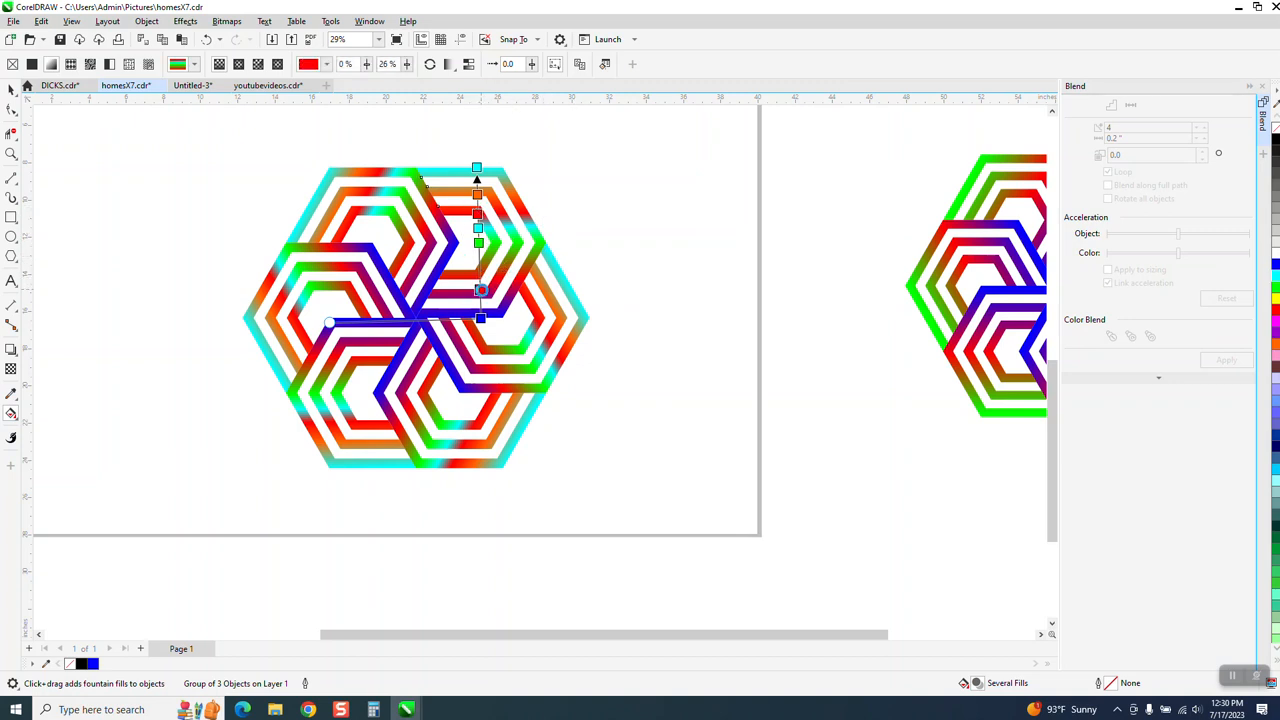
mouse_move(478, 242)
left_mouse_down()
mouse_move(481, 256)
mouse_move(478, 242)
left_mouse_up()
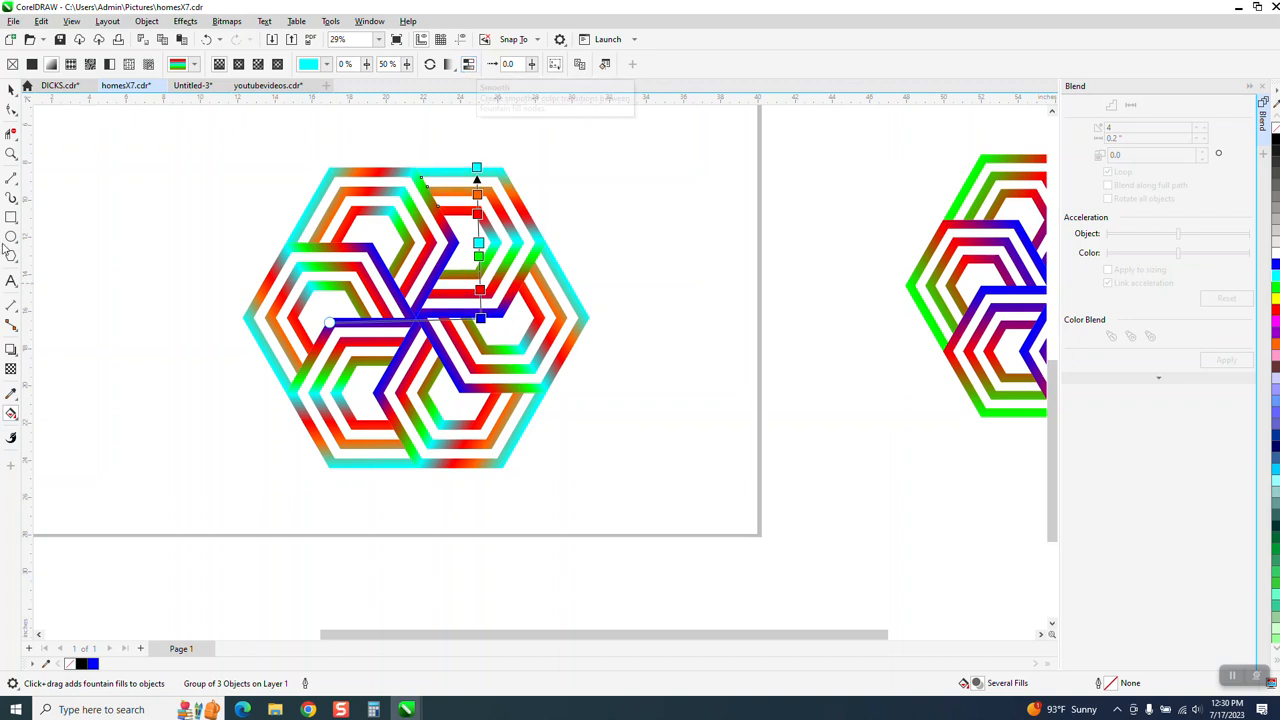
left_click(11, 89)
left_click(141, 155)
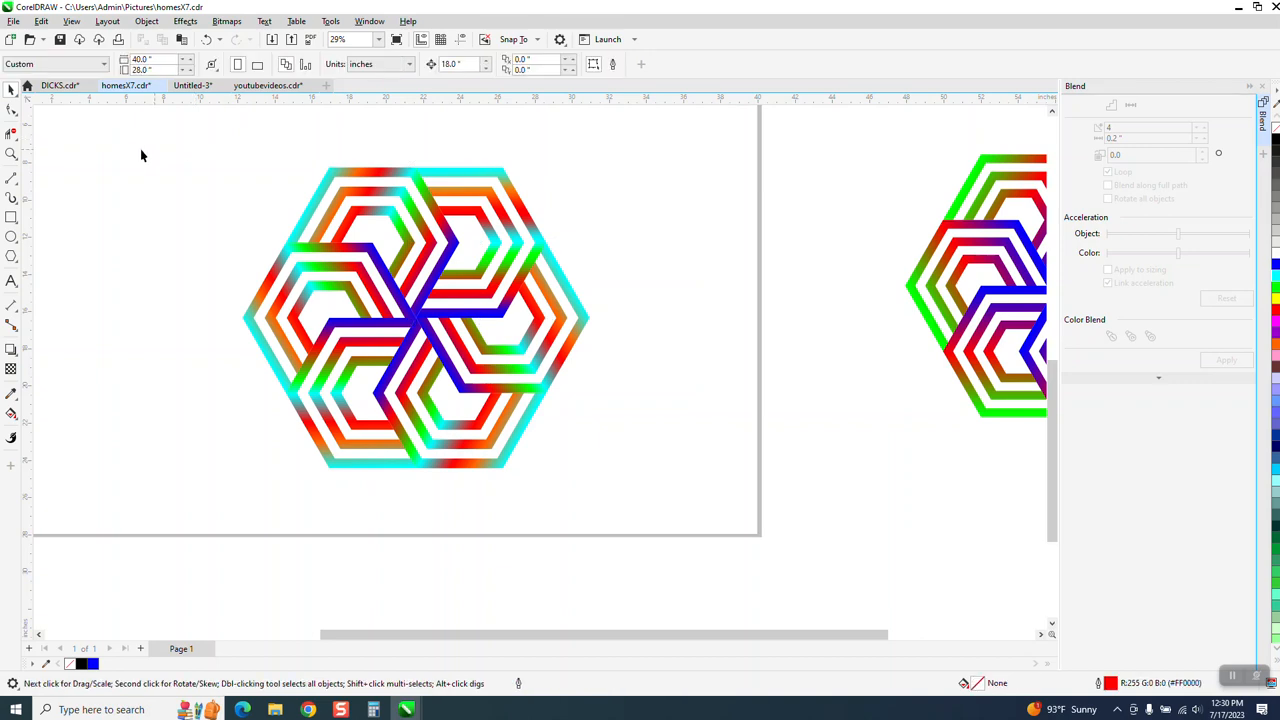
Examine the recoloured rosette up close and beside the sample, with all six of its band groups selected.
left_click(11, 152)
left_click_drag(257, 163, 646, 484)
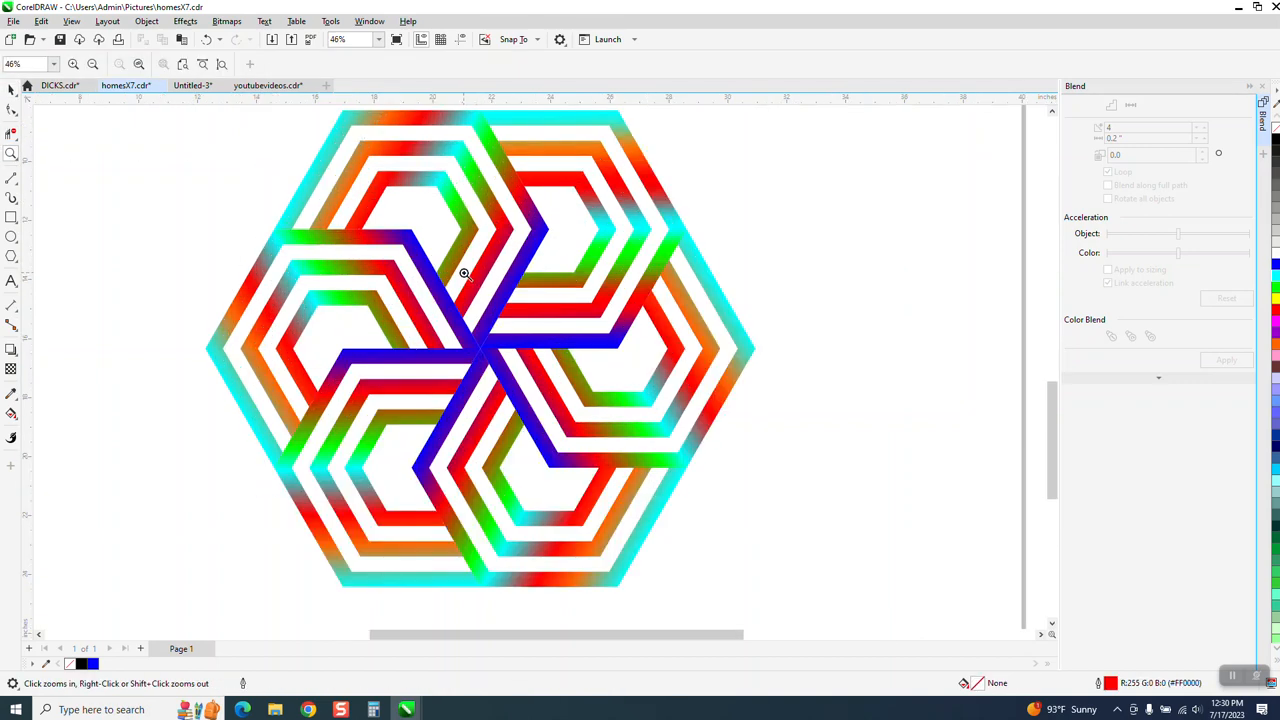
scroll(460, 276, "down", 1)
scroll(460, 276, "down", 5)
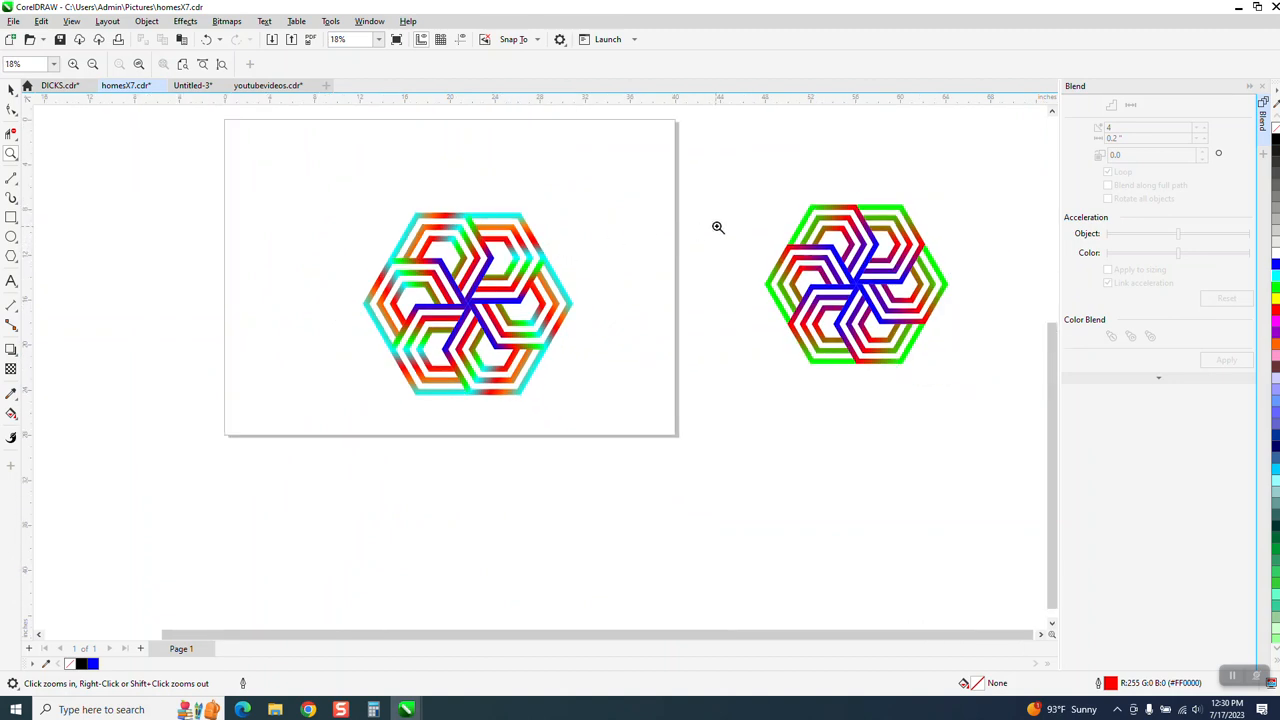
key("space")
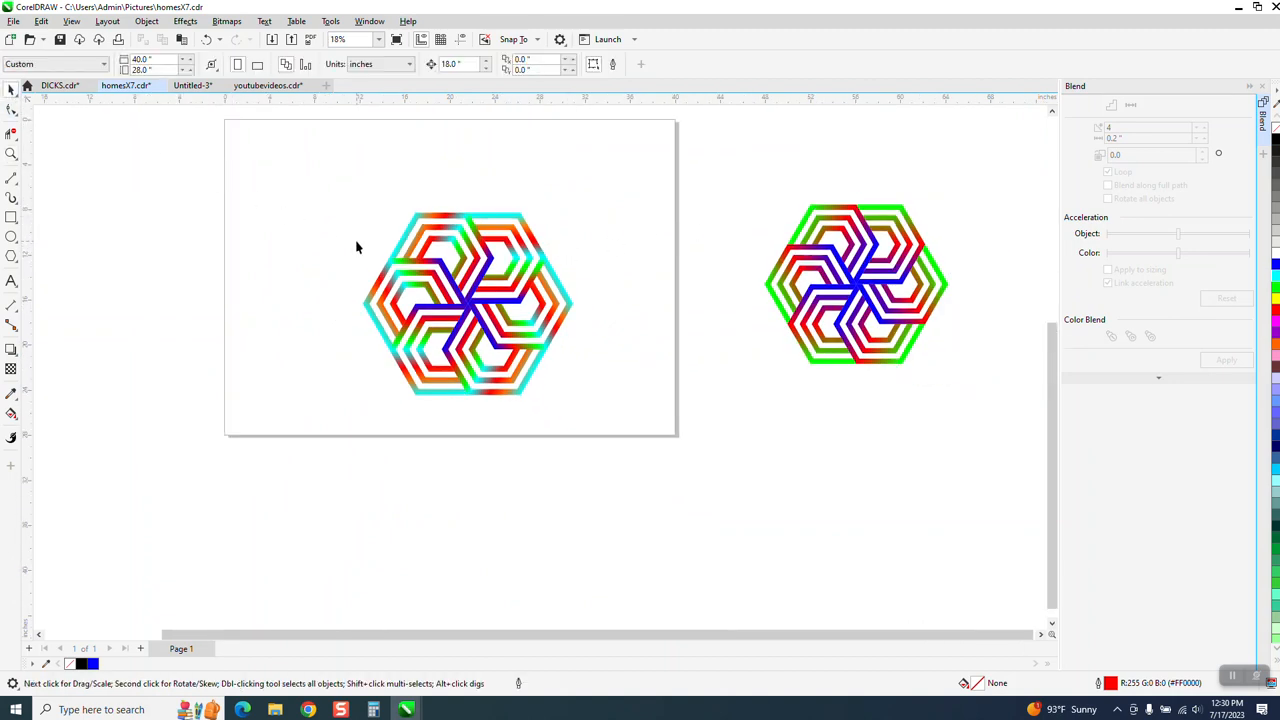
left_click_drag(356, 203, 587, 408)
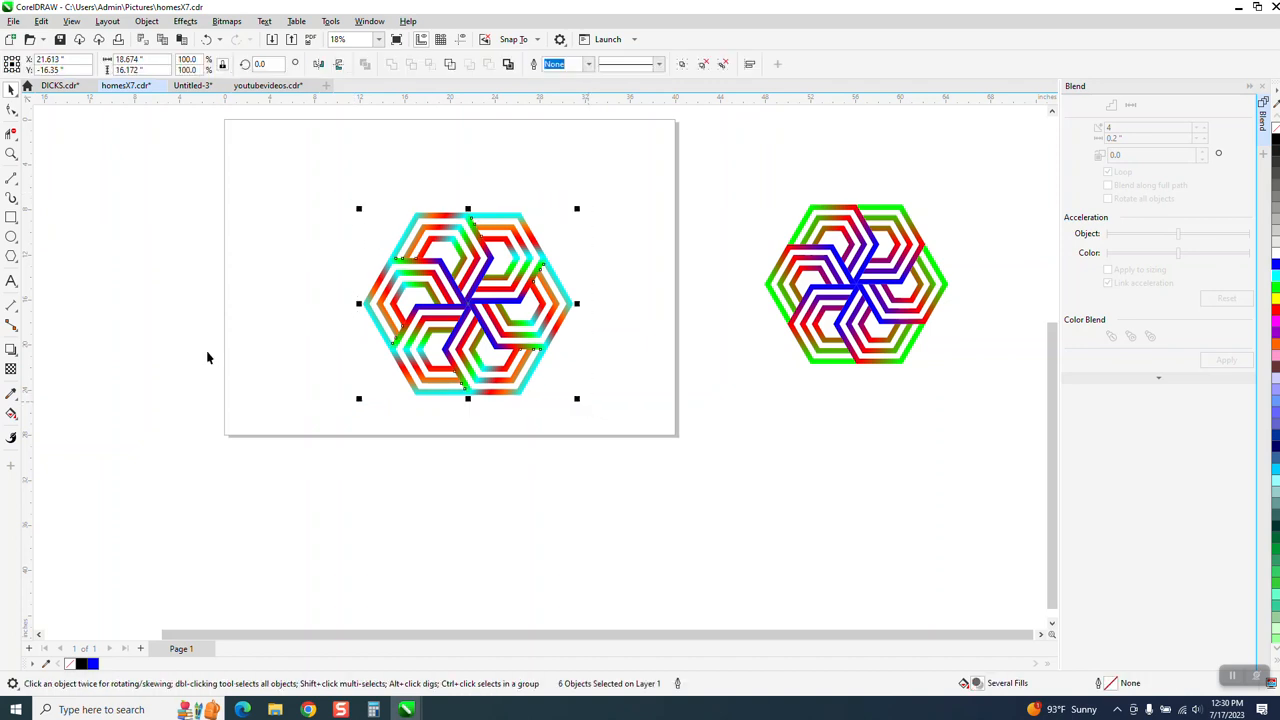
key("space")
left_click_drag(372, 207, 591, 393)
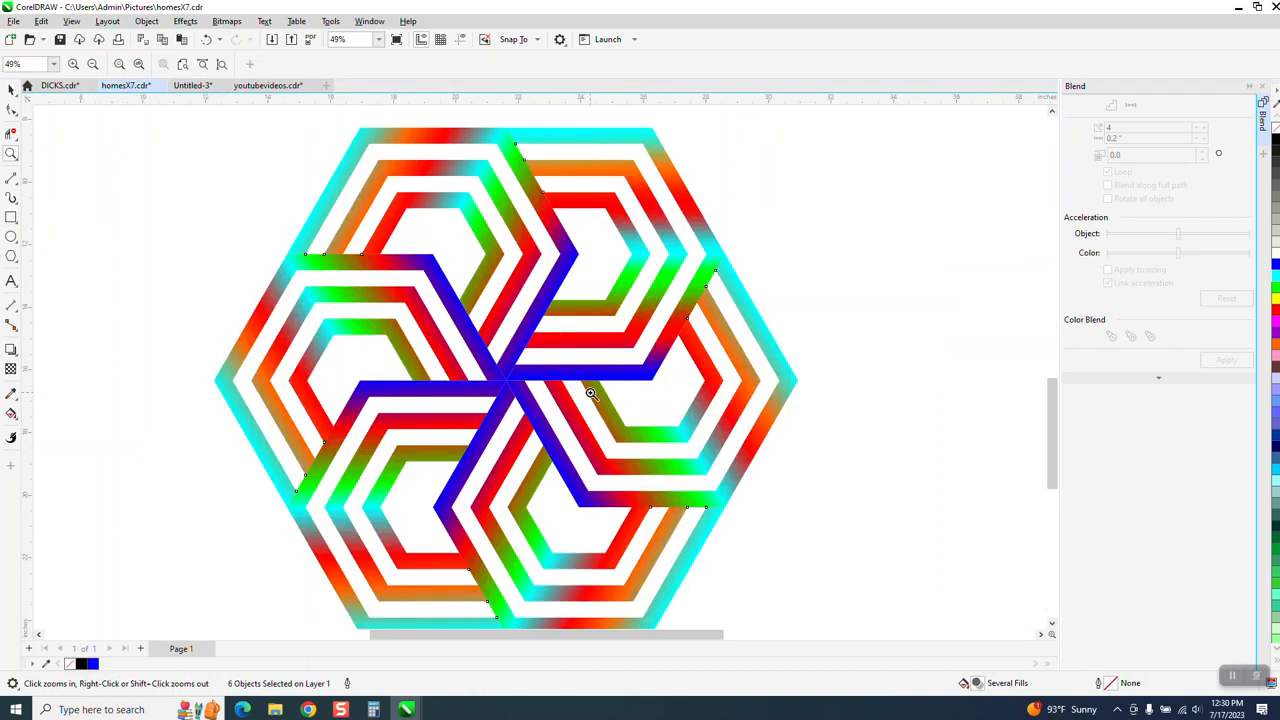